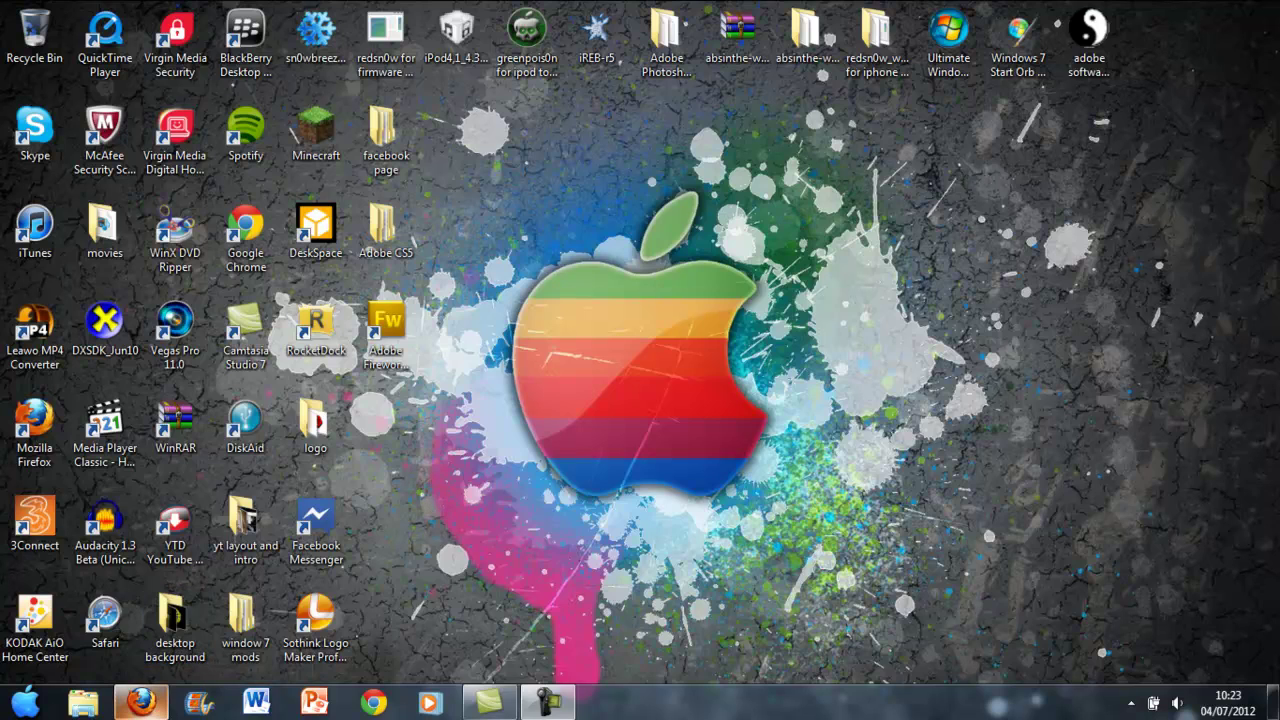
Open the Windows 7 Start menu from the Start orb on the taskbar.
{"action": "mouse_move", "coordinate": [140, 702]}
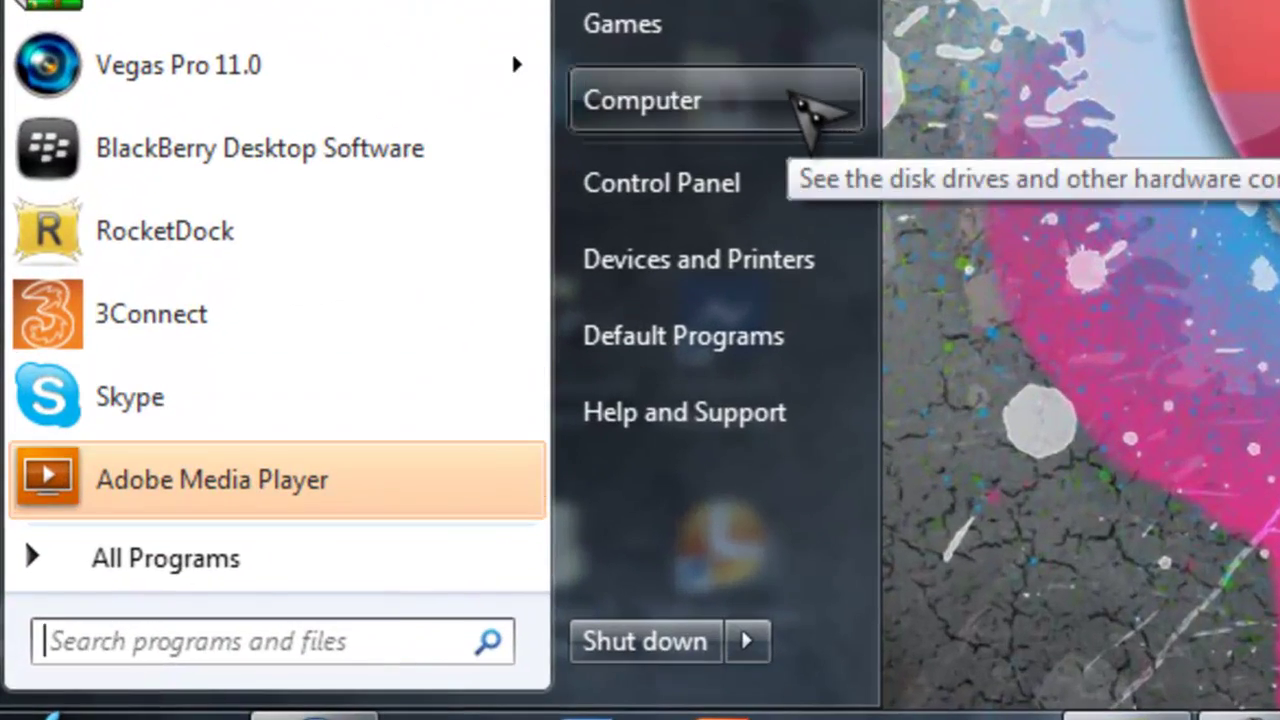
Check Computer's Properties to confirm a 64-bit system with 4.00 GB RAM, then close the System window.
{"action": "right_click", "coordinate": [795, 93]}
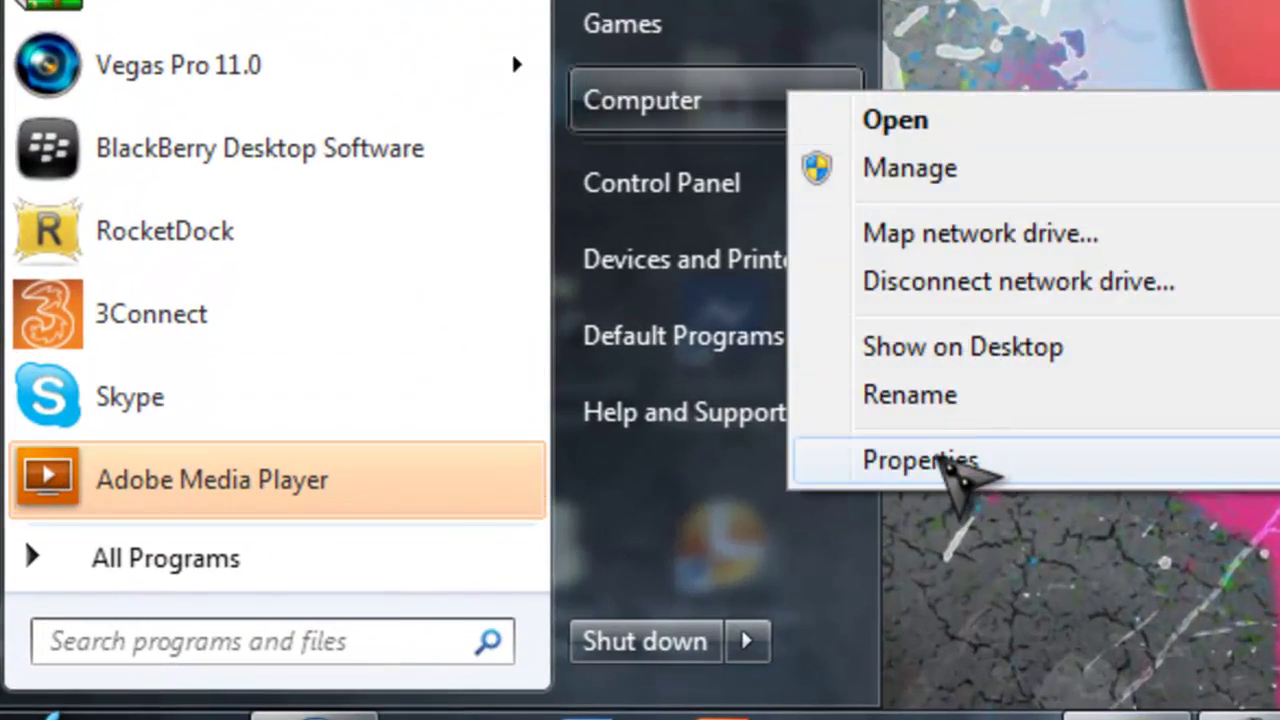
{"action": "left_click", "coordinate": [945, 463]}
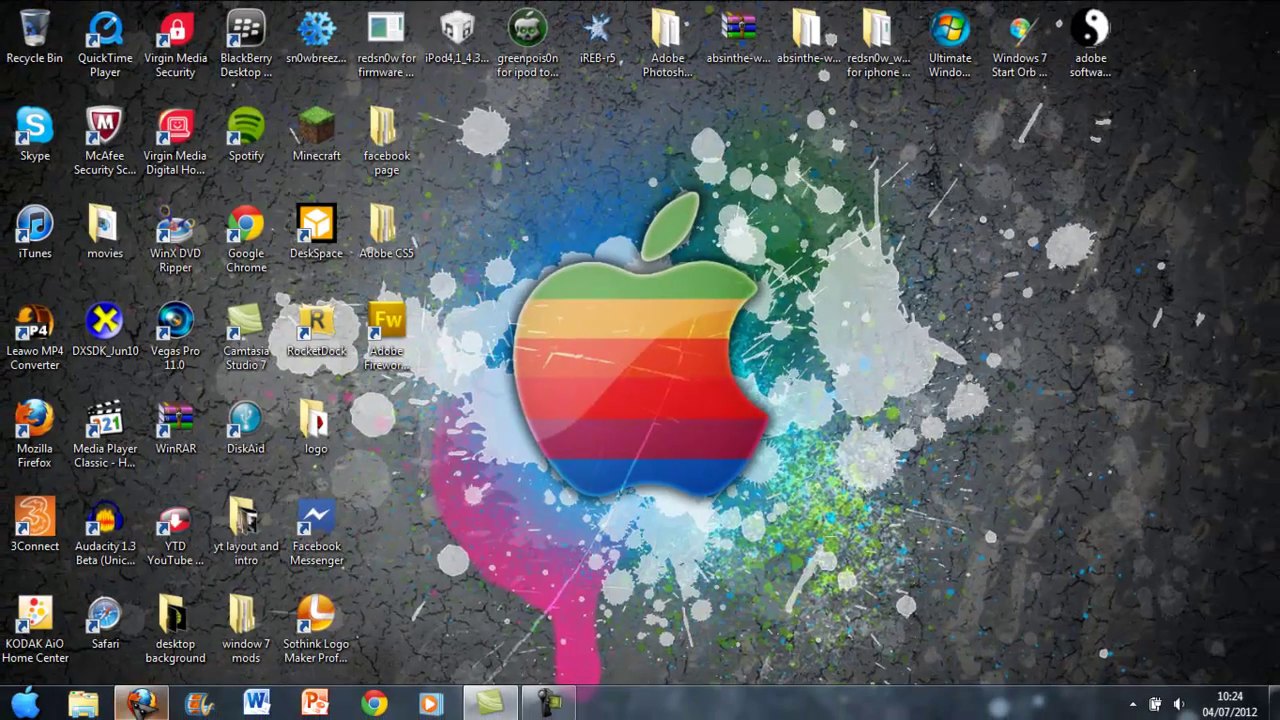
{"action": "mouse_move", "coordinate": [140, 703]}
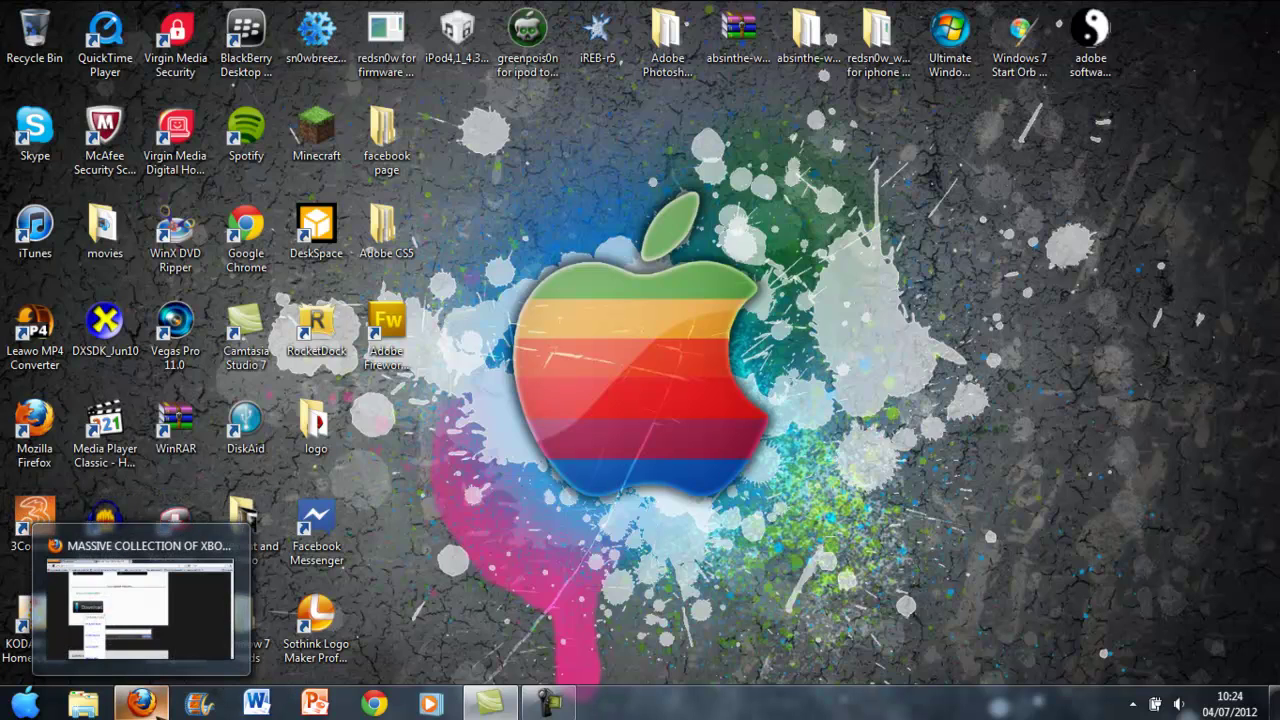
Restore Firefox and download UTP.zip from Universal Theme Patcher under itzlupo.com's Customizing Windows section.
{"action": "left_click", "coordinate": [140, 703]}
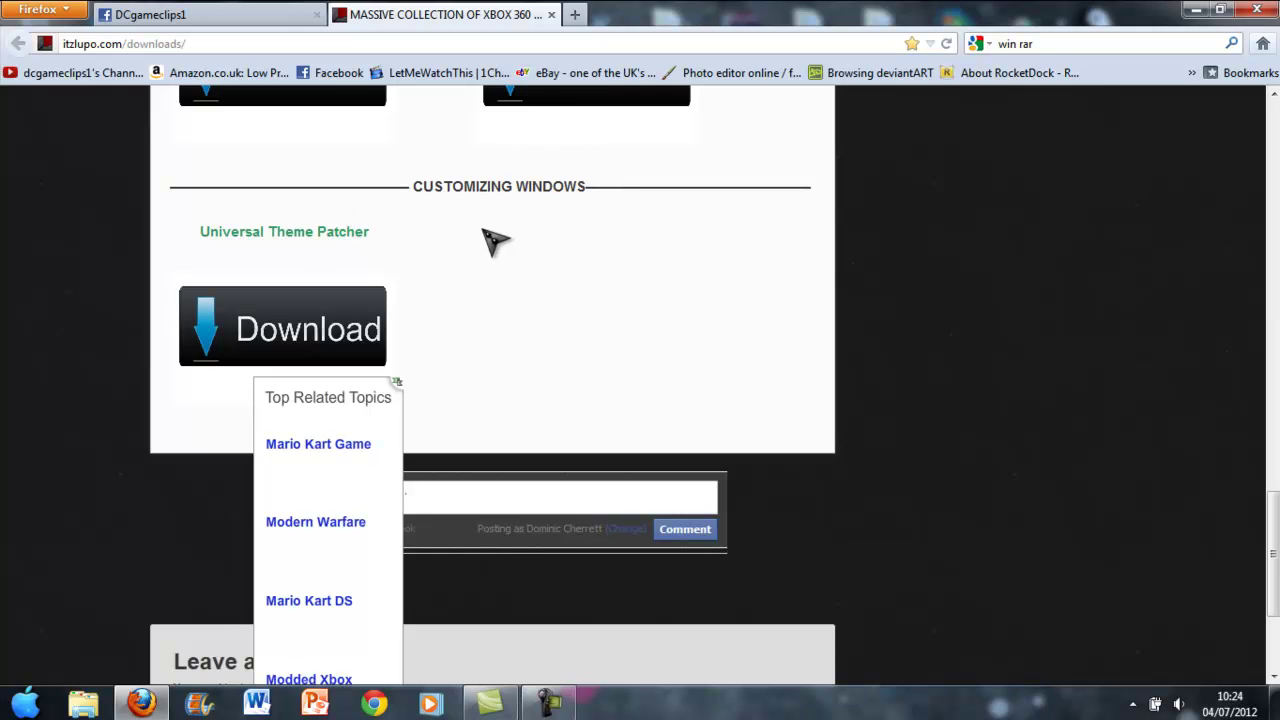
{"action": "scroll", "coordinate": [1062, 313], "scroll_direction": "up", "scroll_amount": 10}
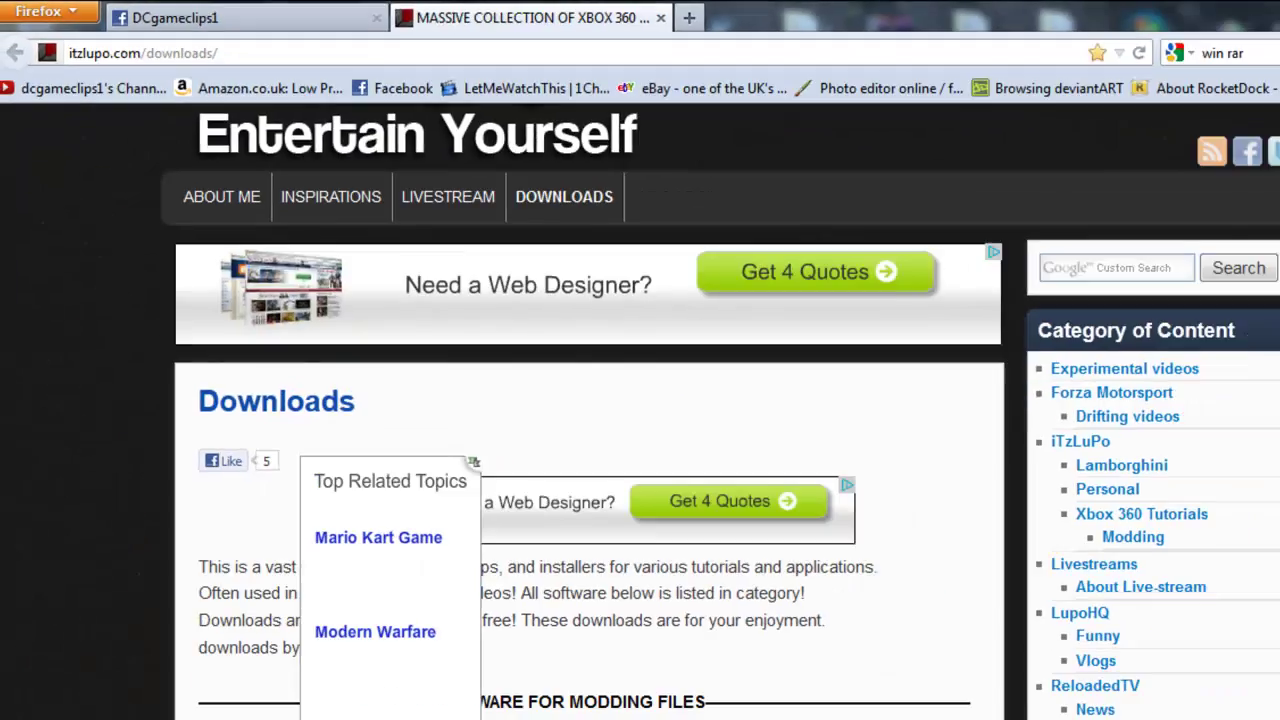
{"action": "scroll", "coordinate": [395, 381], "scroll_direction": "down", "scroll_amount": 3}
{"action": "scroll", "coordinate": [395, 381], "scroll_direction": "up", "scroll_amount": 3}
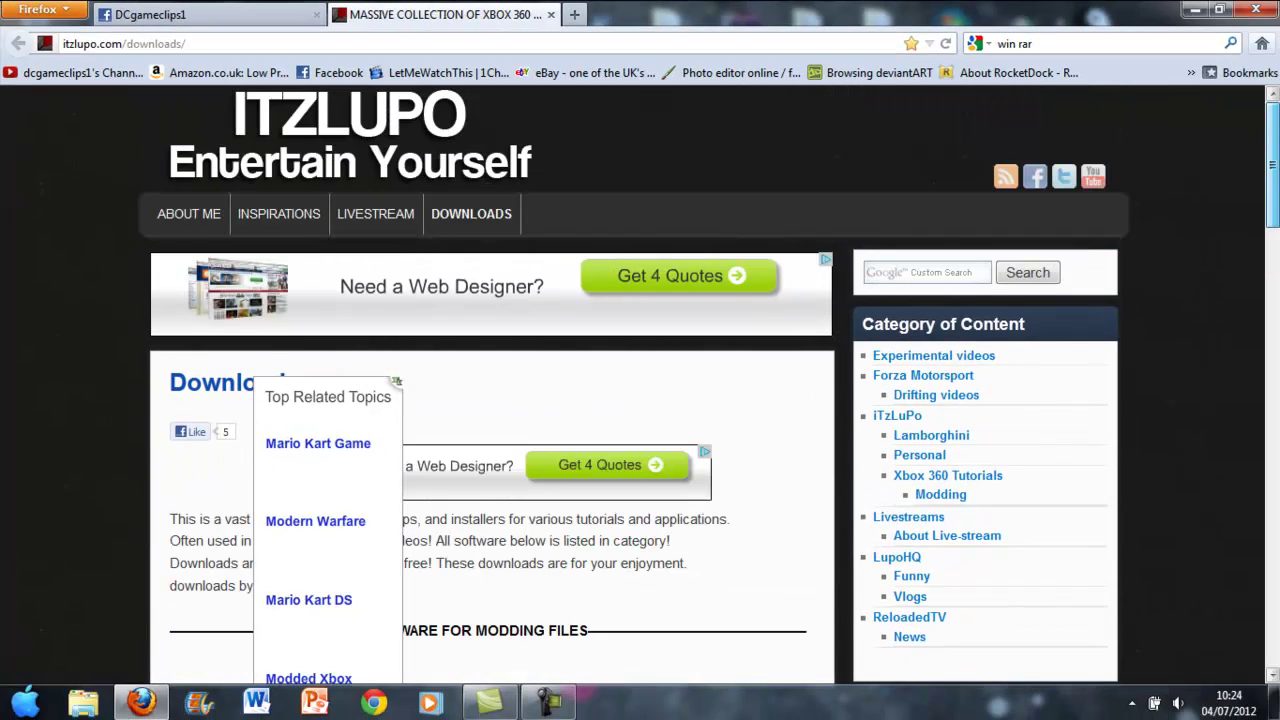
{"action": "scroll", "coordinate": [396, 381], "scroll_direction": "down", "scroll_amount": 1}
{"action": "scroll", "coordinate": [396, 381], "scroll_direction": "up", "scroll_amount": 1}
{"action": "scroll", "coordinate": [396, 381], "scroll_direction": "down", "scroll_amount": 1}
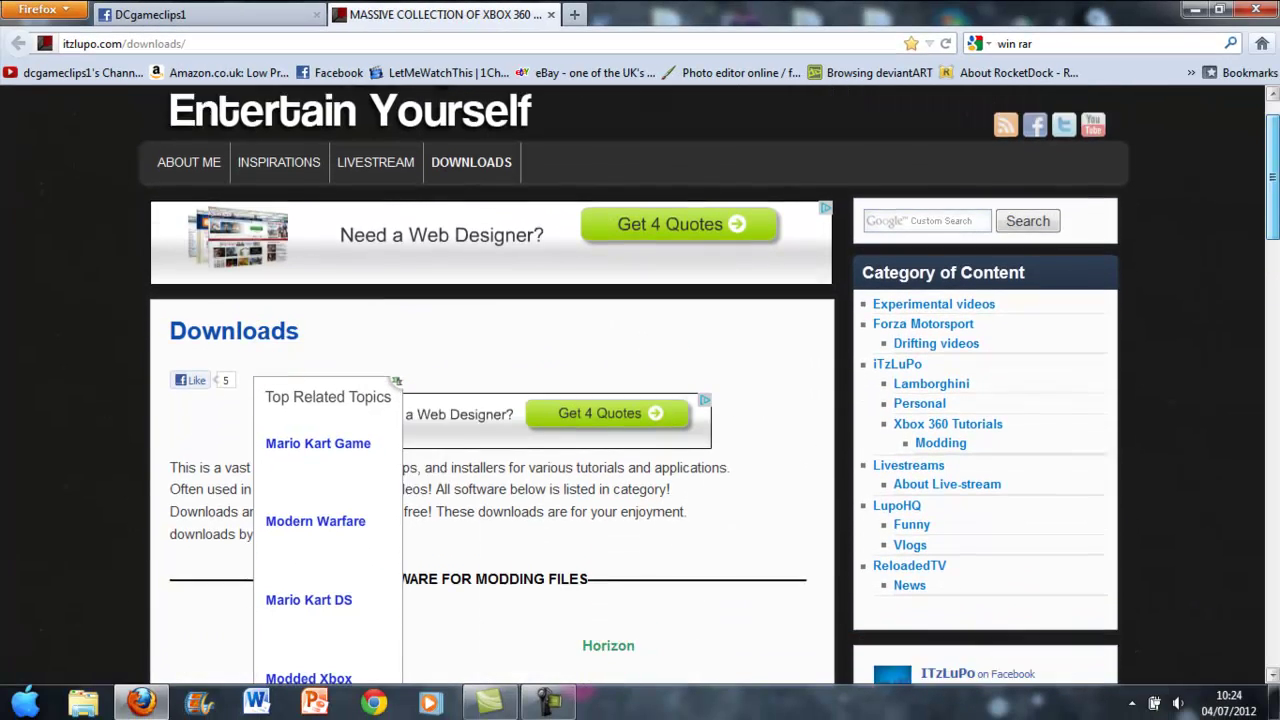
{"action": "scroll", "coordinate": [396, 381], "scroll_direction": "down", "scroll_amount": 8}
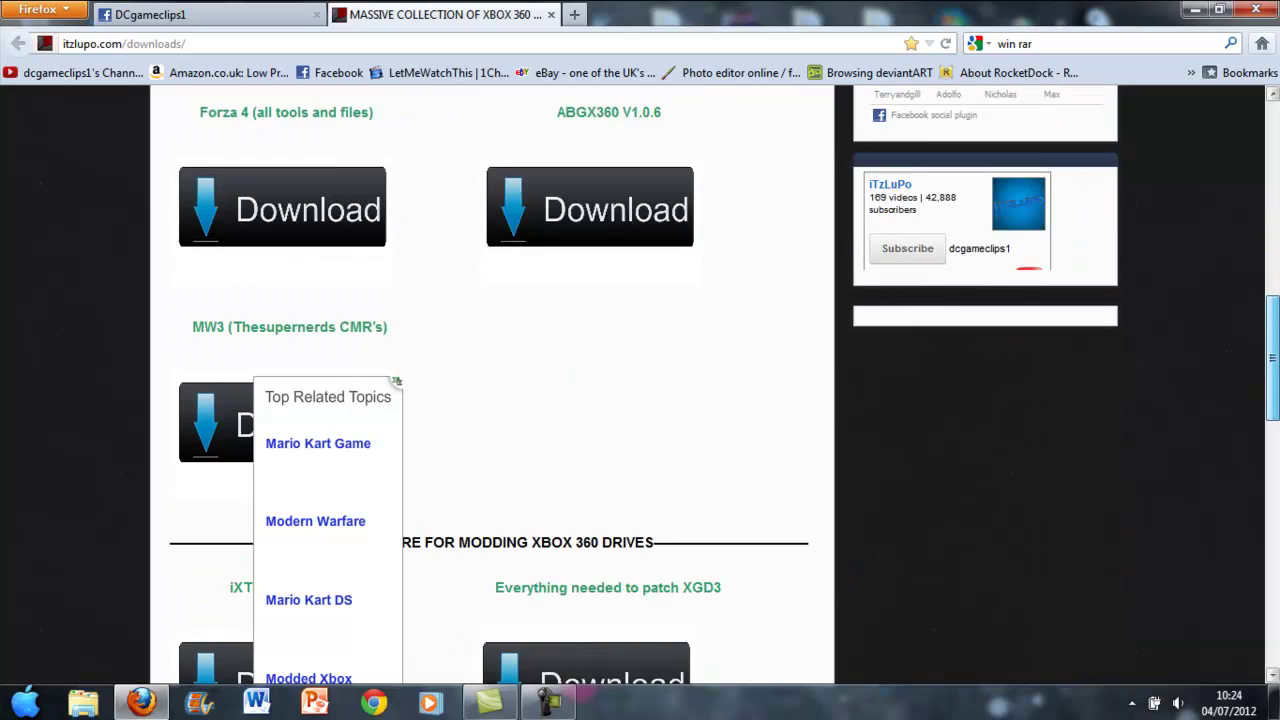
{"action": "scroll", "coordinate": [396, 381], "scroll_direction": "down", "scroll_amount": 3}
{"action": "scroll", "coordinate": [396, 381], "scroll_direction": "up", "scroll_amount": 8}
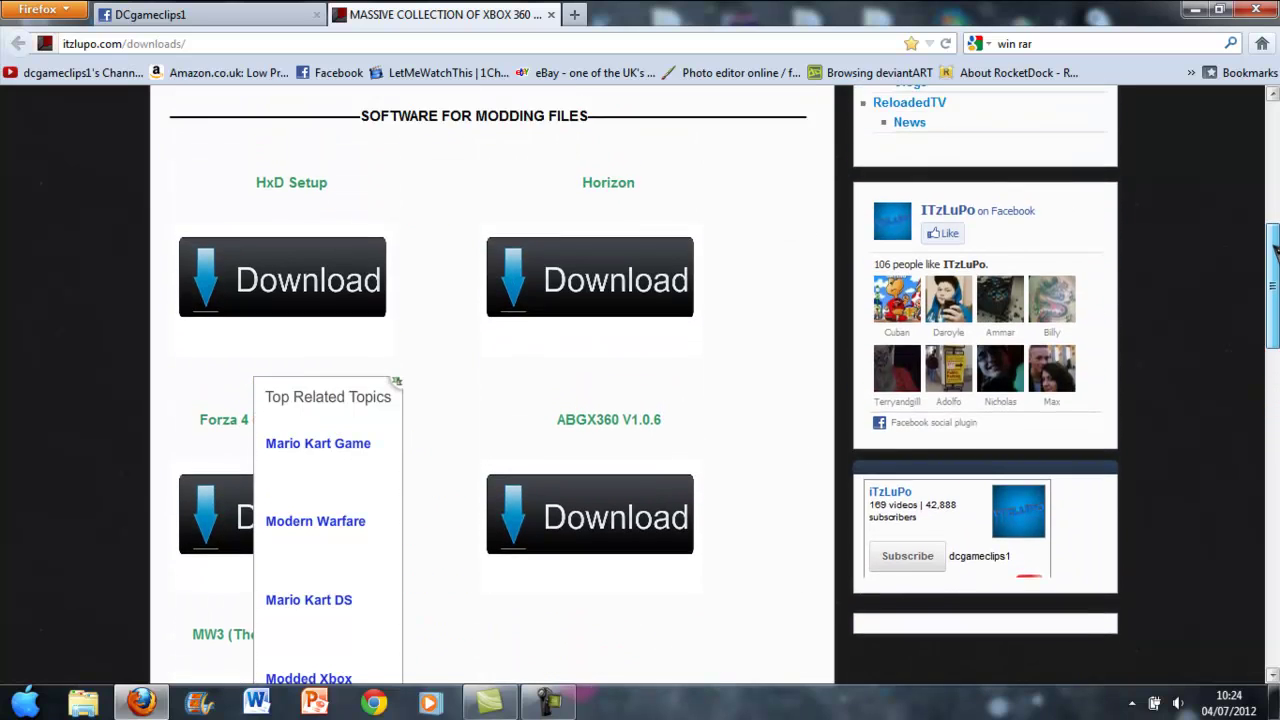
{"action": "scroll", "coordinate": [396, 381], "scroll_direction": "up", "scroll_amount": 1}
{"action": "scroll", "coordinate": [396, 381], "scroll_direction": "down", "scroll_amount": 2}
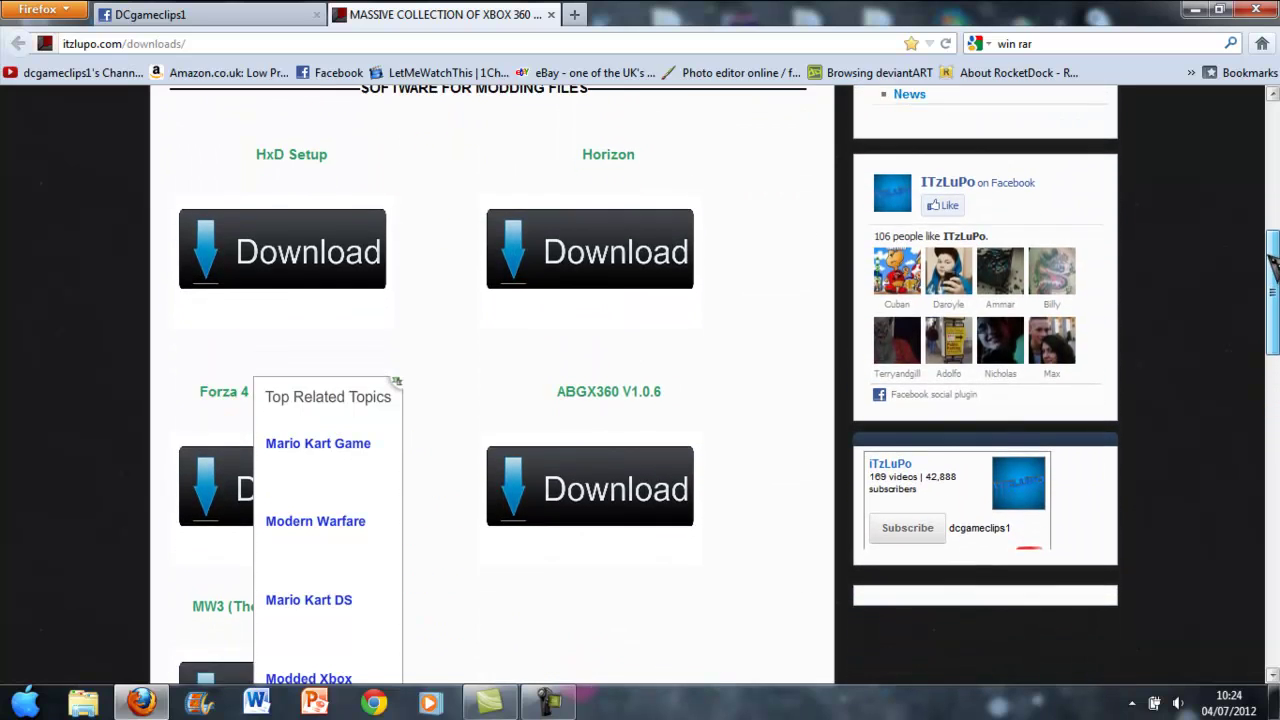
{"action": "scroll", "coordinate": [396, 381], "scroll_direction": "down", "scroll_amount": 10}
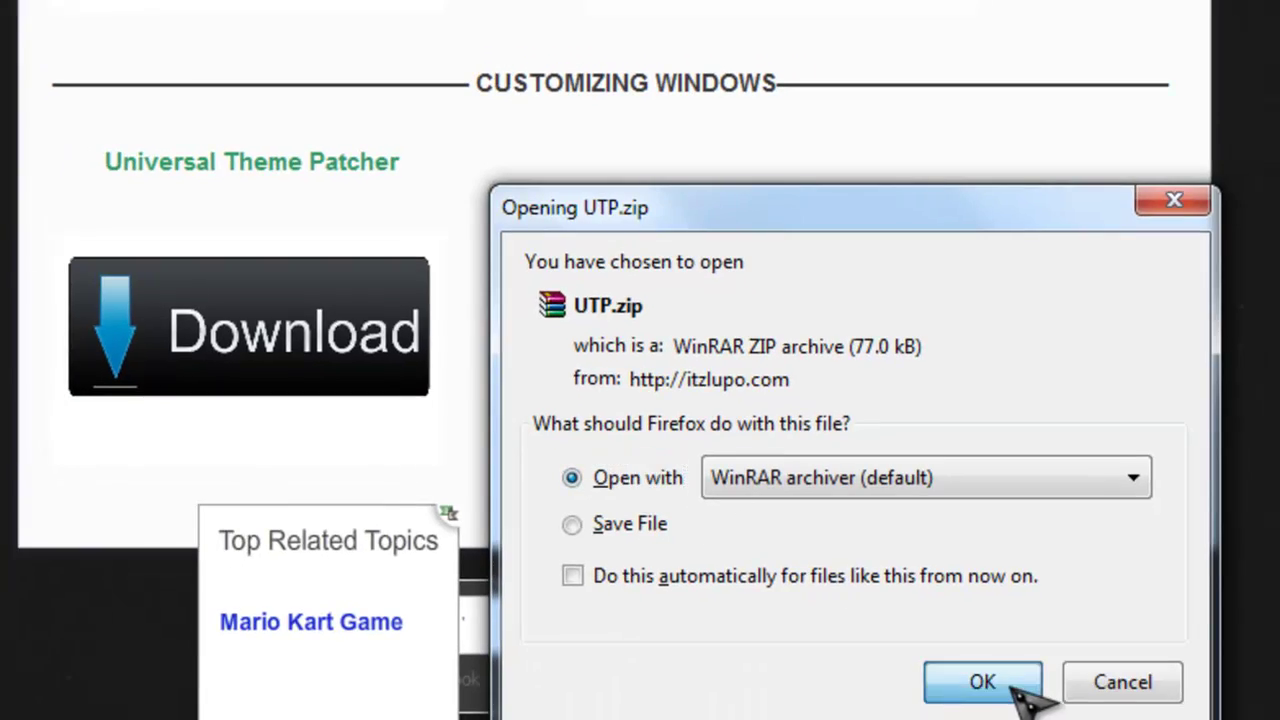
Open the downloaded UTP.zip in WinRAR and minimize Firefox, leaving the archive over the desktop.
{"action": "left_click", "coordinate": [1014, 688]}
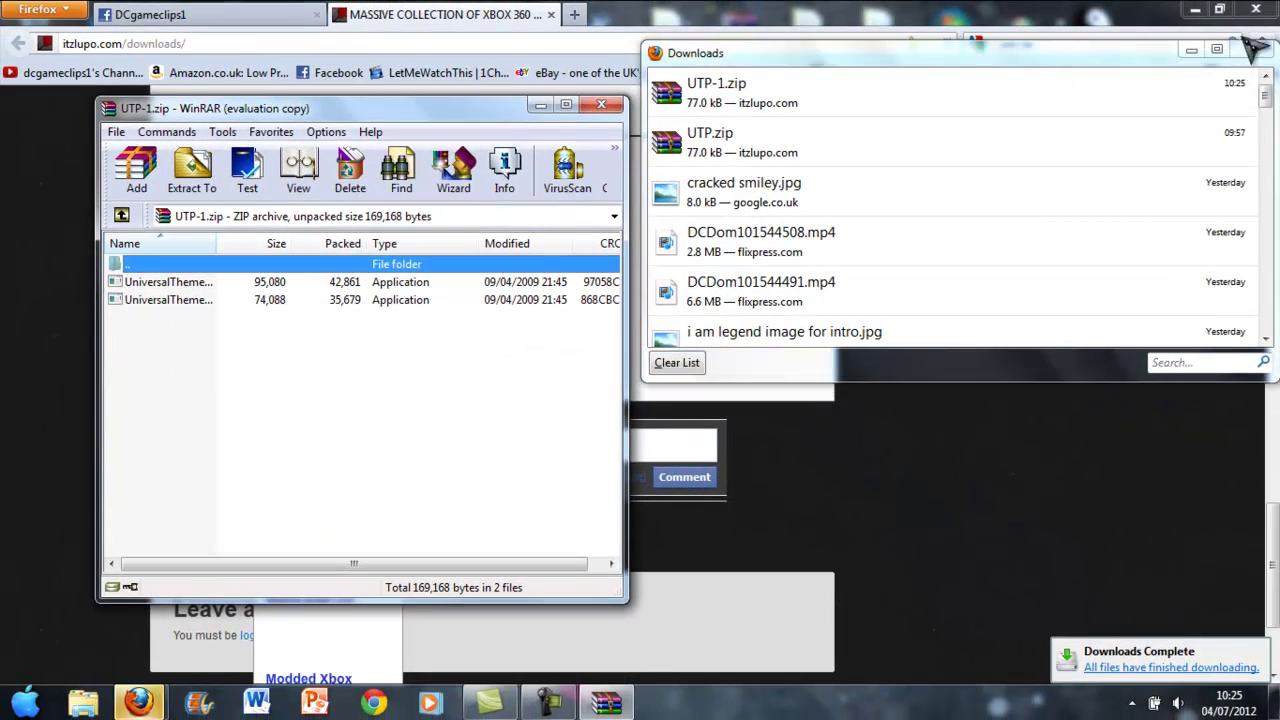
{"action": "left_click", "coordinate": [1256, 50]}
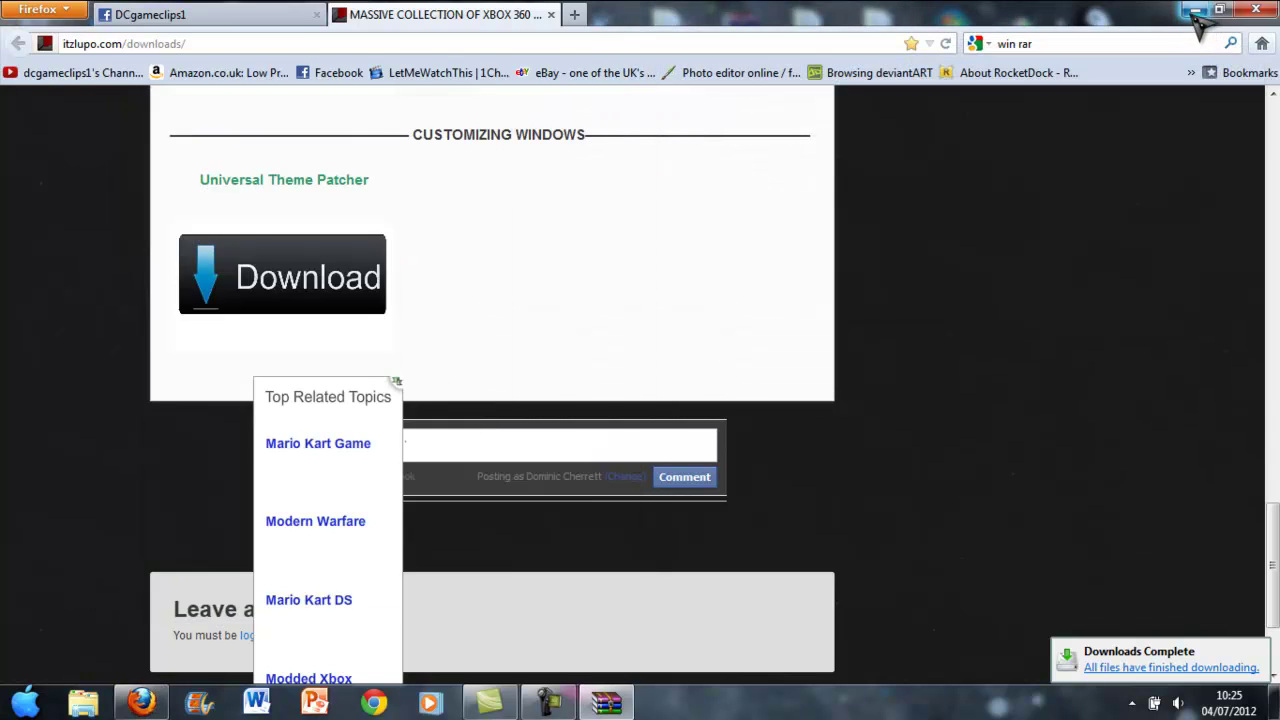
{"action": "left_click", "coordinate": [1195, 10]}
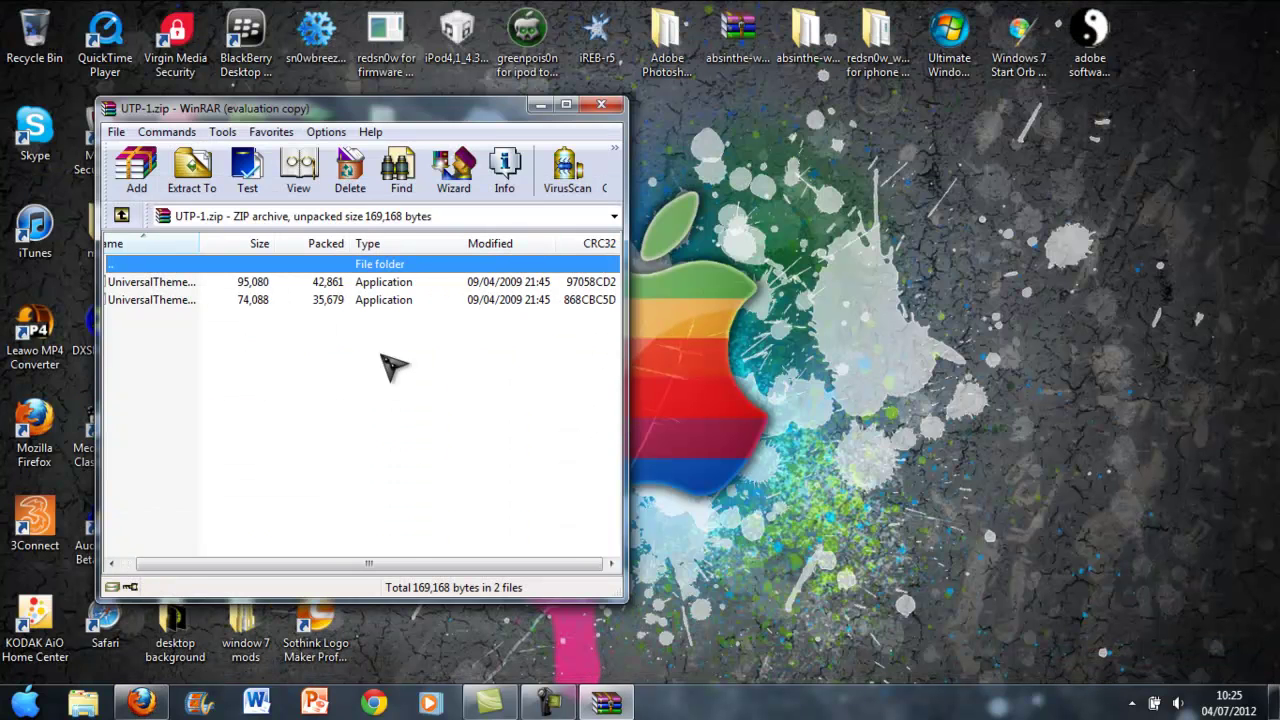
Extract both UniversalThemePatcher files from UTP-1.zip onto the desktop and close WinRAR.
{"action": "left_click_drag", "start_coordinate": [386, 567], "coordinate": [314, 571]}
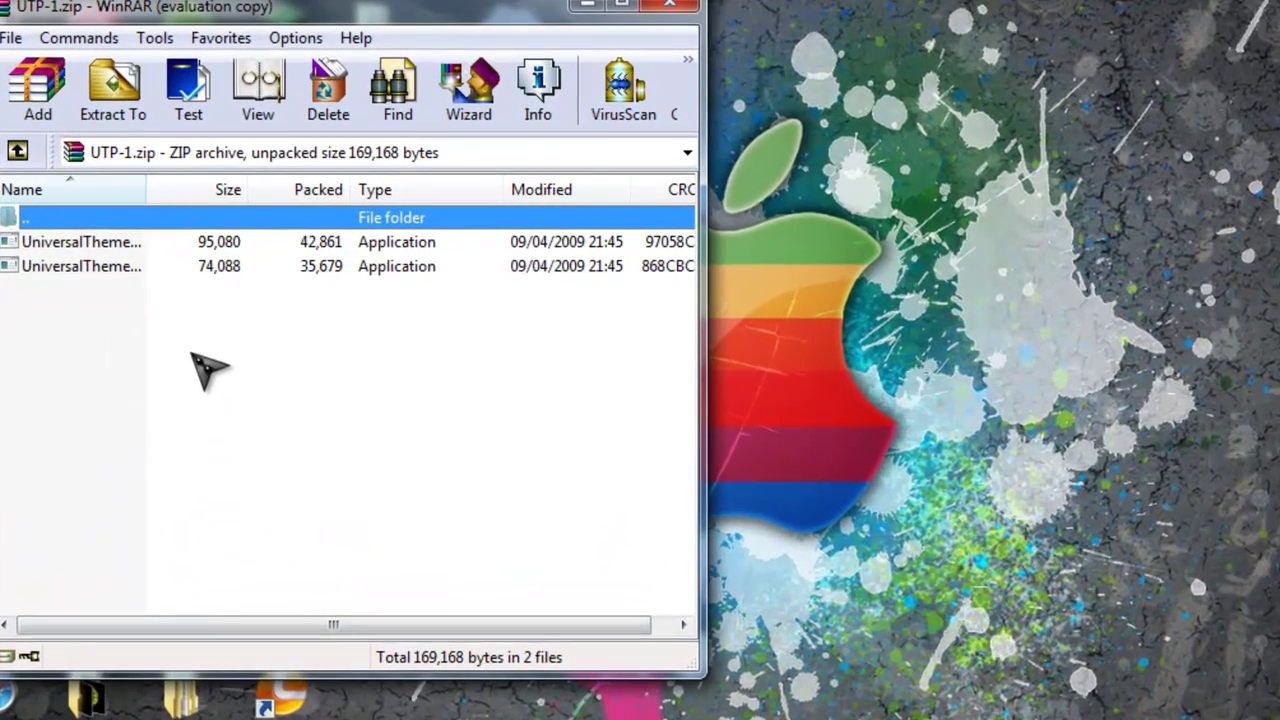
{"action": "left_click", "coordinate": [193, 351]}
{"action": "left_click_drag", "start_coordinate": [220, 306], "coordinate": [286, 247]}
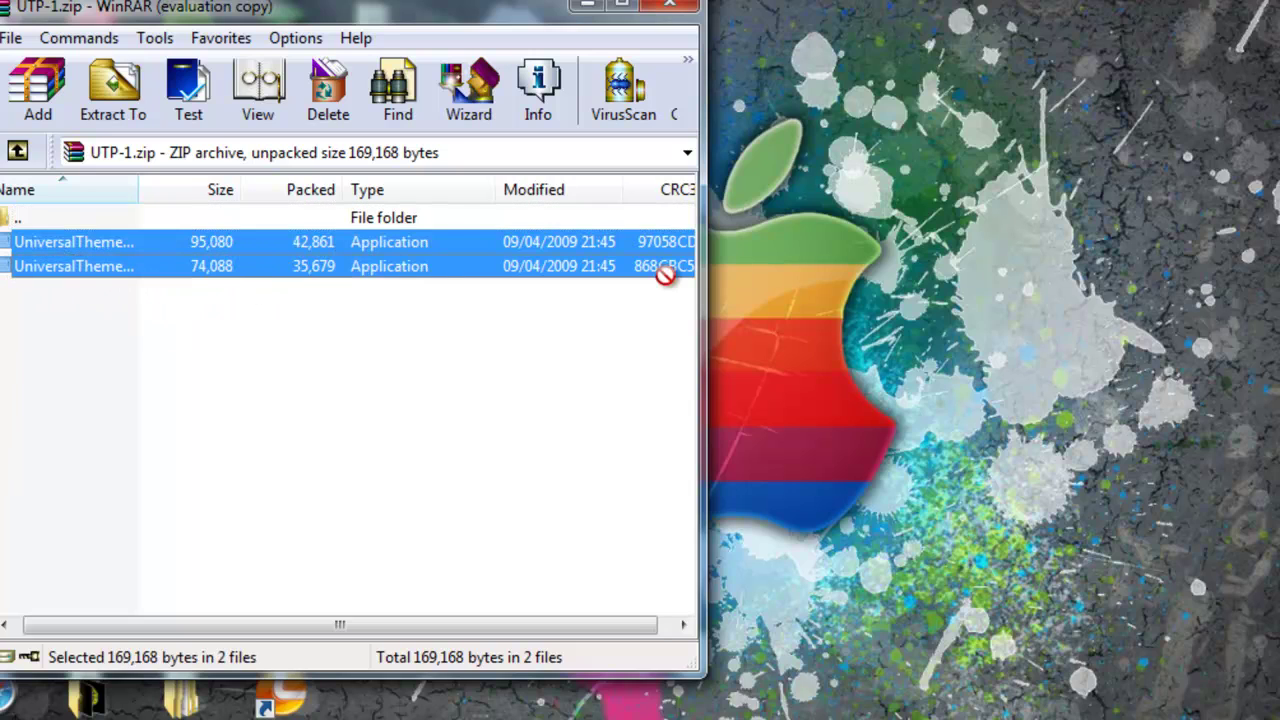
{"action": "left_click_drag", "start_coordinate": [884, 200], "coordinate": [884, 200]}
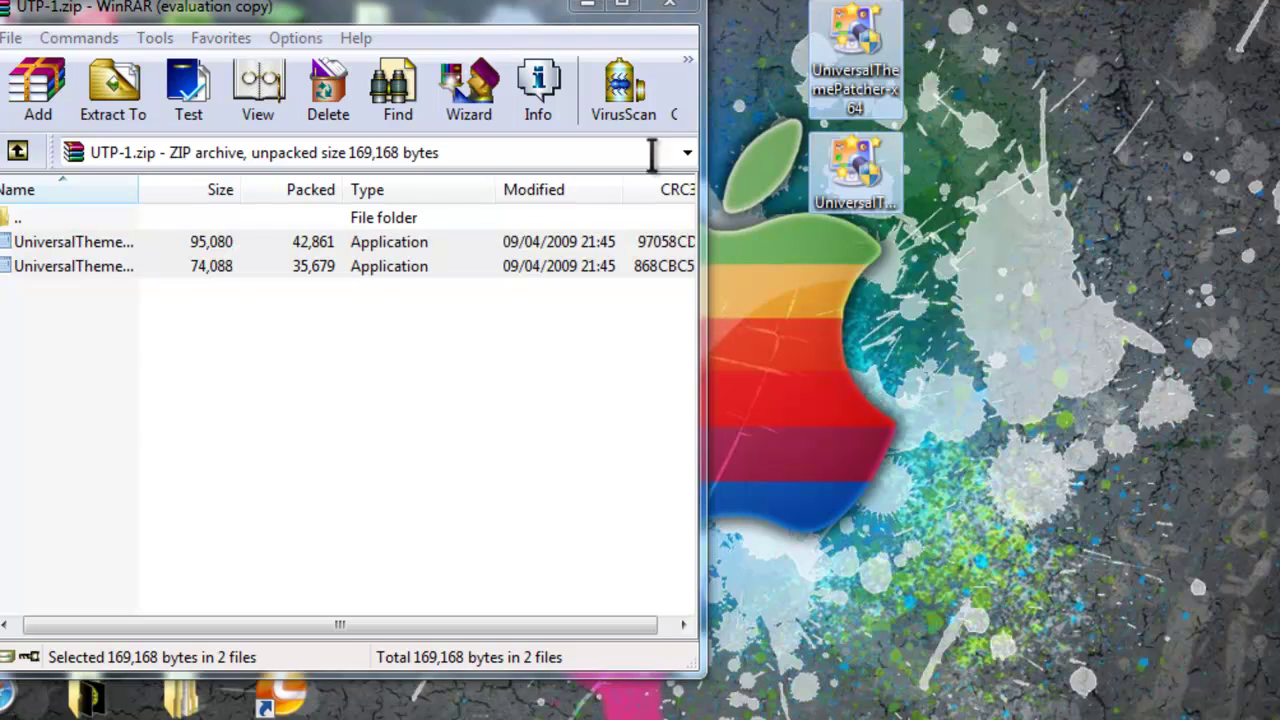
{"action": "left_click", "coordinate": [662, 8]}
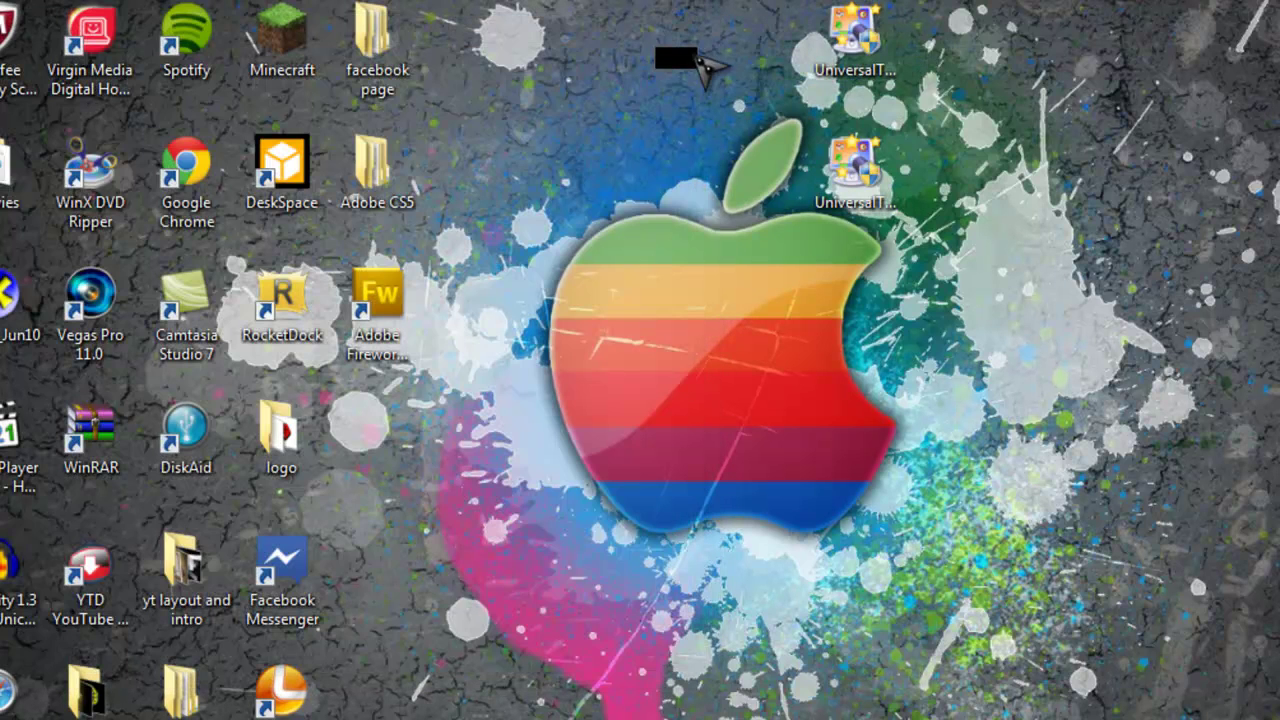
Place the x86 and x64 UniversalThemePatcher icons side by side and select the x64 one.
{"action": "left_click_drag", "start_coordinate": [734, 75], "coordinate": [779, 80]}
{"action": "left_click_drag", "start_coordinate": [636, 46], "coordinate": [636, 46]}
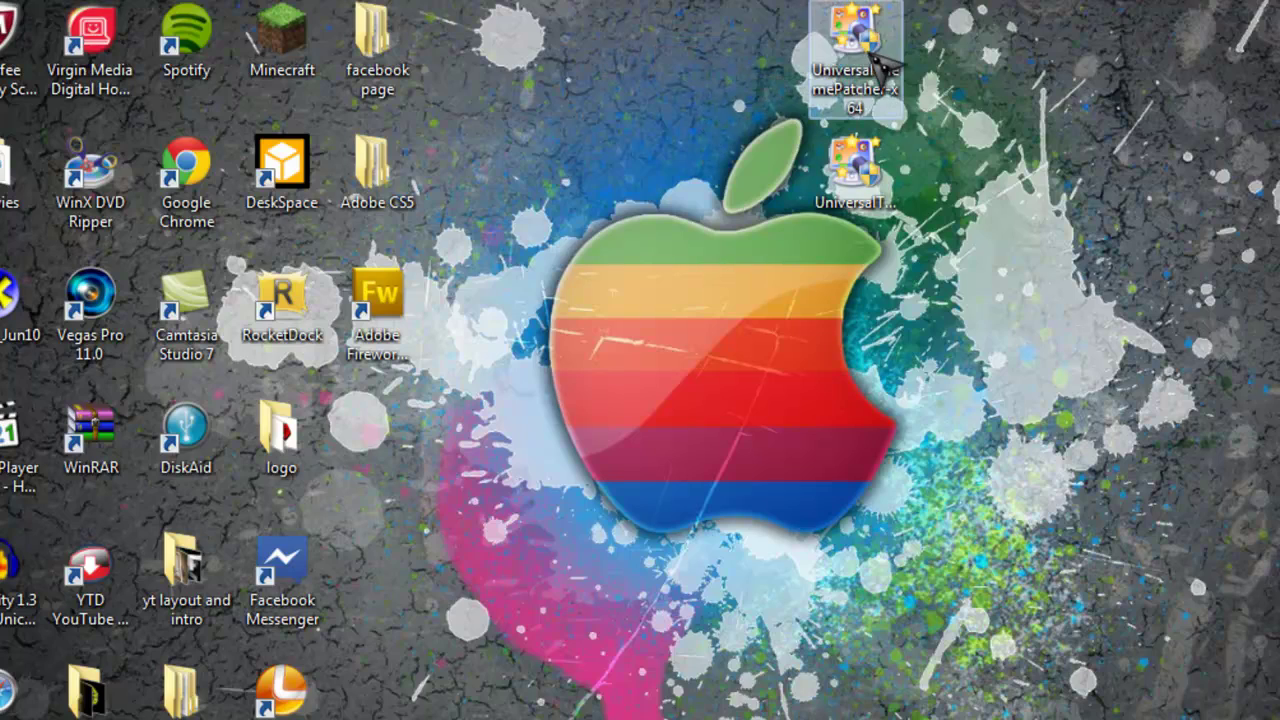
{"action": "left_click_drag", "start_coordinate": [855, 35], "coordinate": [665, 40]}
{"action": "left_click_drag", "start_coordinate": [835, 175], "coordinate": [767, 53]}
{"action": "left_click", "coordinate": [692, 70], "text": "ctrl"}
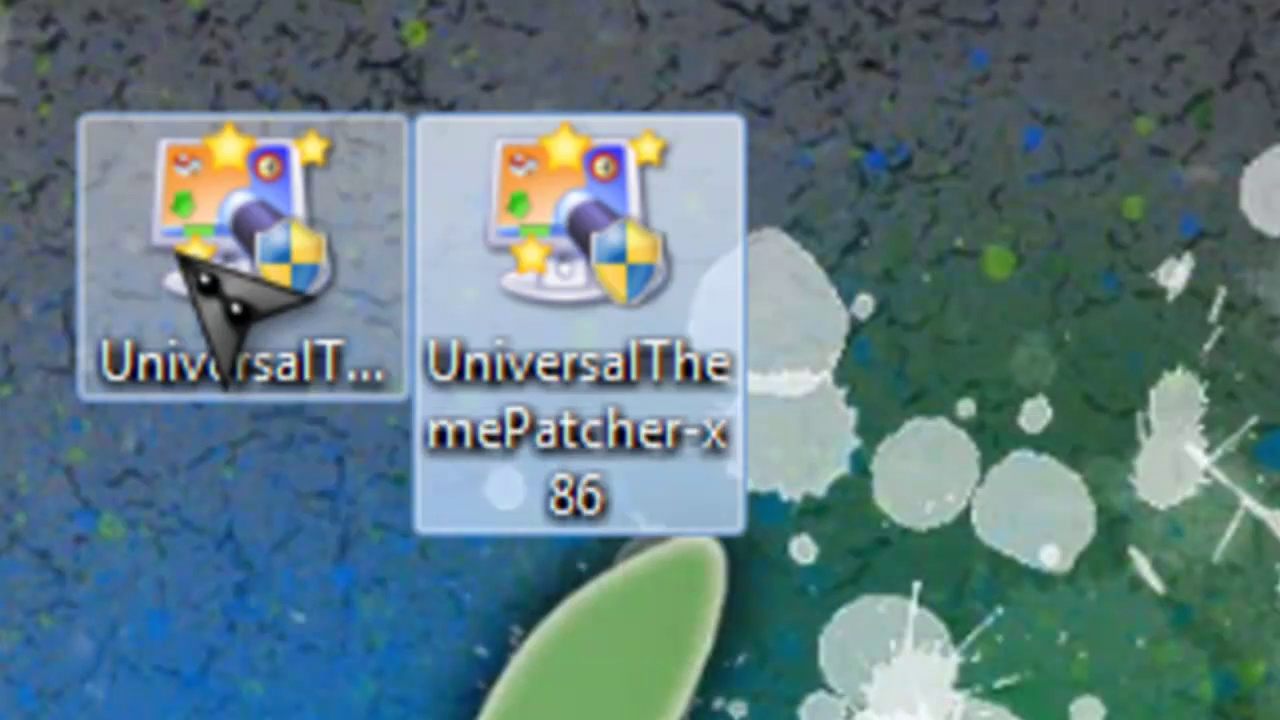
{"action": "left_click", "coordinate": [190, 250]}
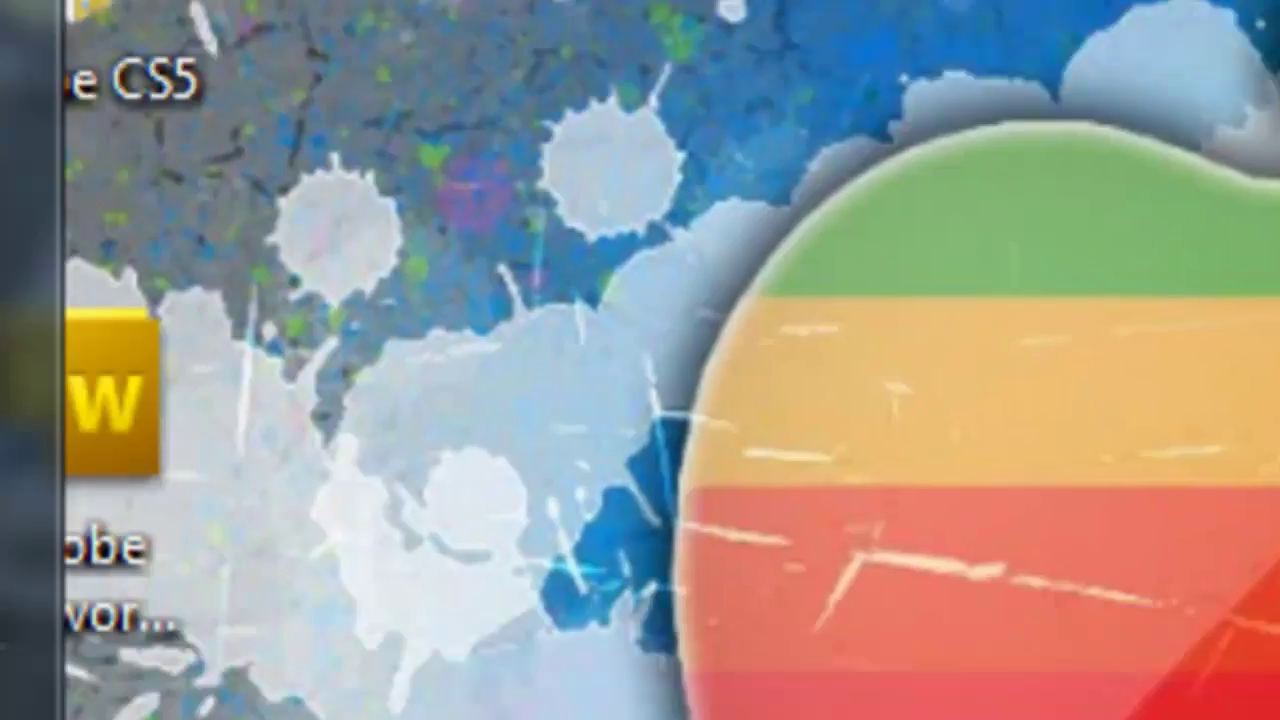
Browse Computer to Acer (C:) to confirm Program Files (x86) exists, then close Explorer.
{"action": "key", "text": "super"}
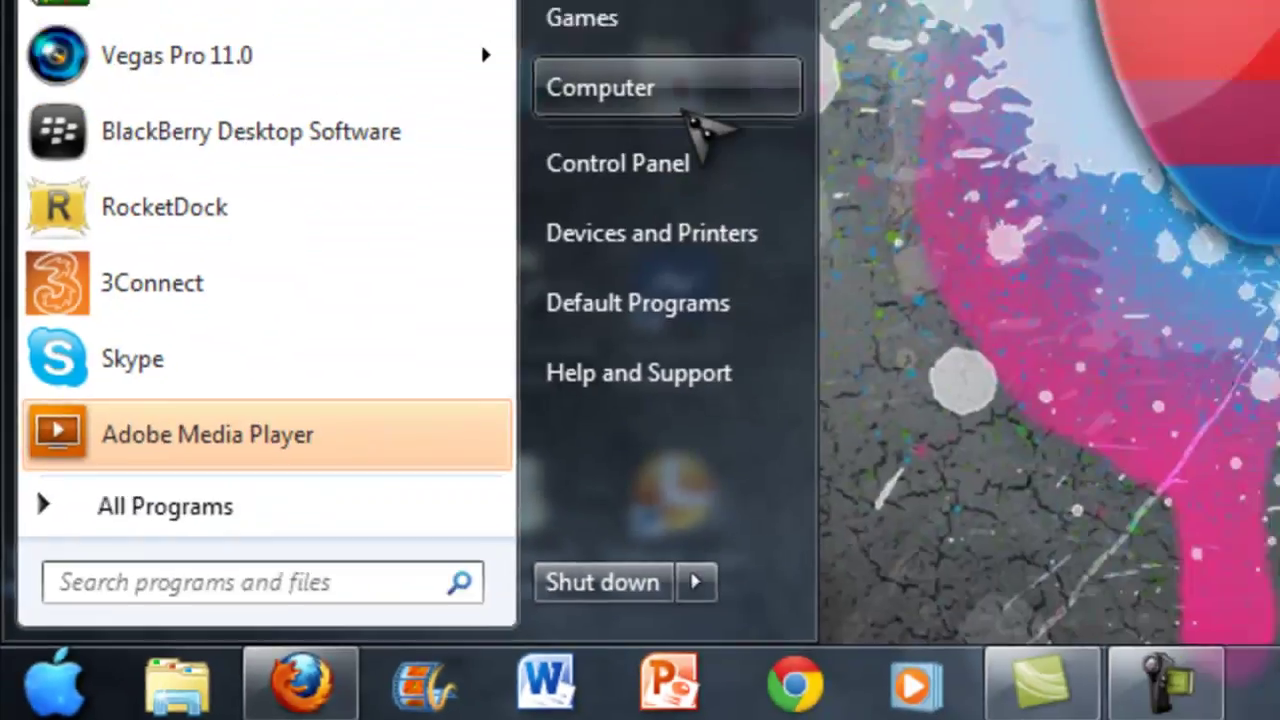
{"action": "left_click", "coordinate": [690, 112]}
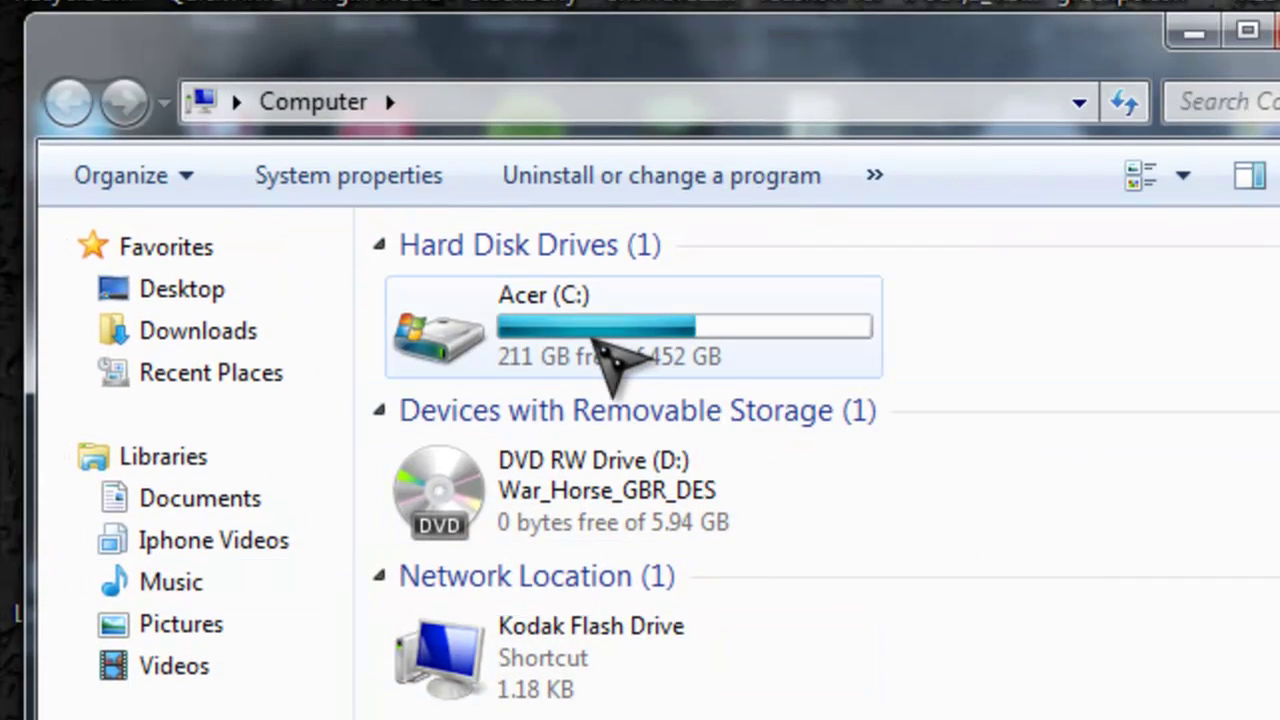
{"action": "double_click", "coordinate": [600, 343]}
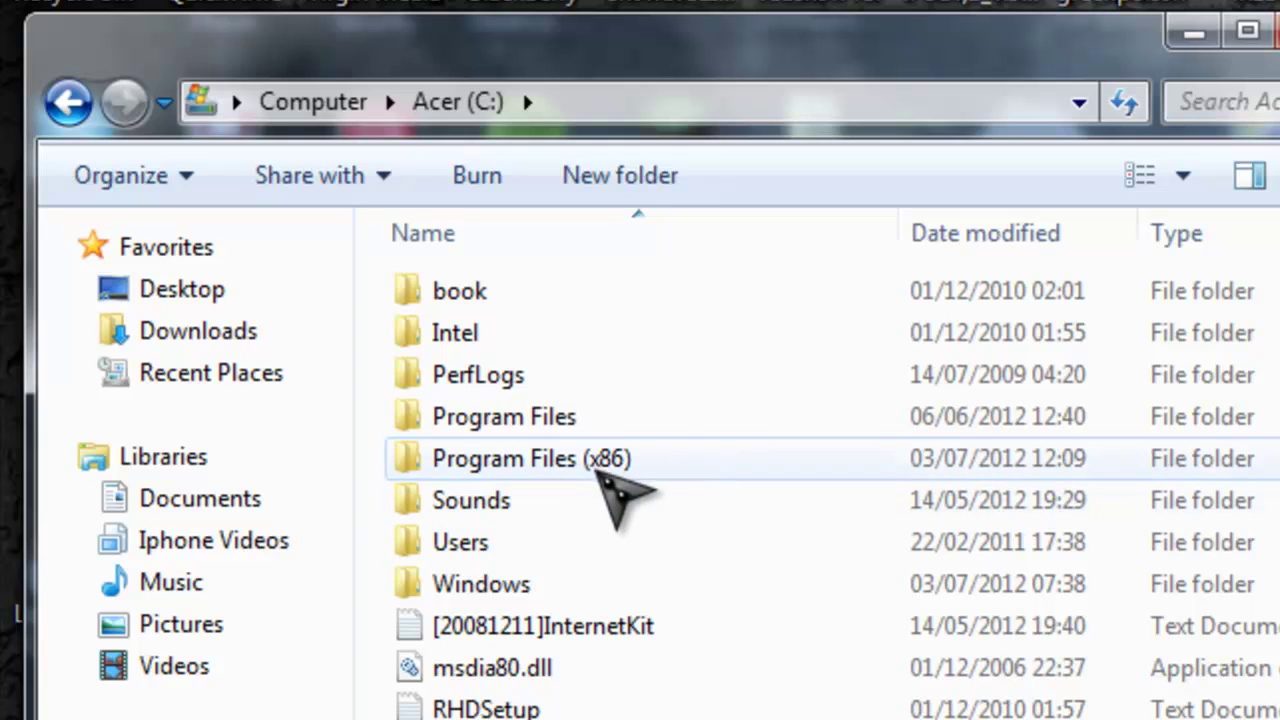
{"action": "mouse_move", "coordinate": [602, 466]}
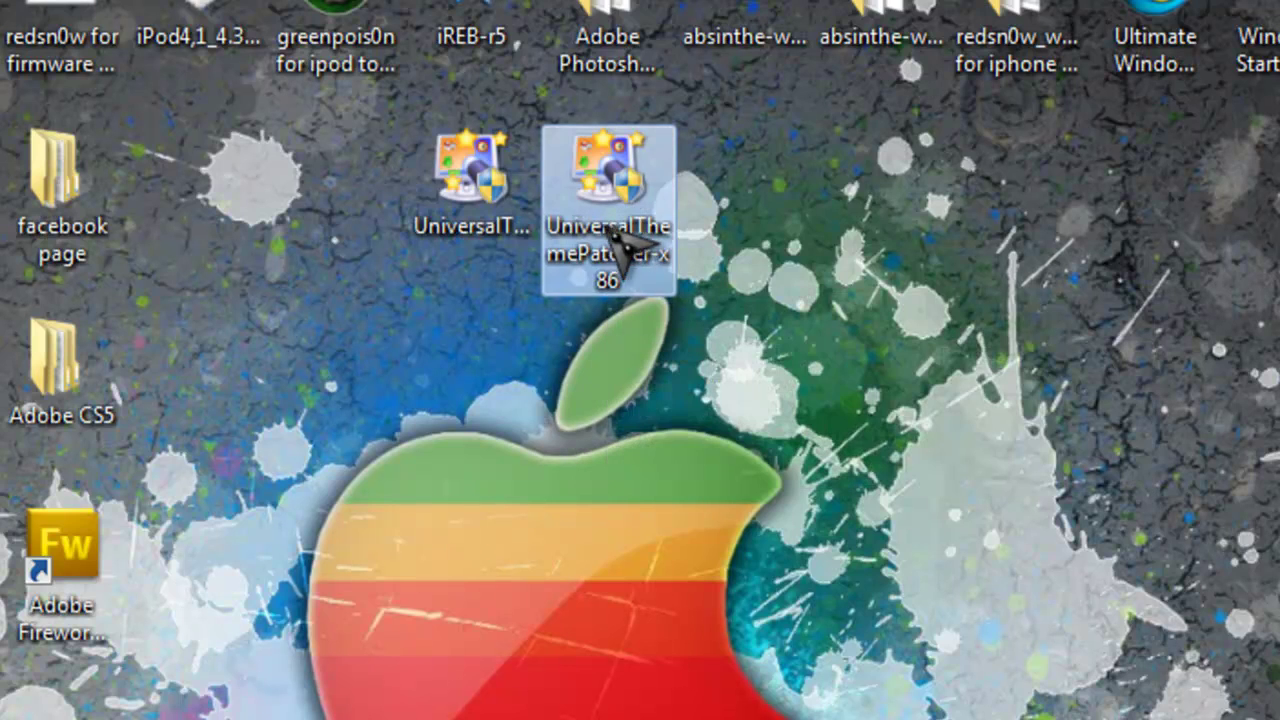
{"action": "left_click", "coordinate": [443, 228]}
{"action": "left_click", "coordinate": [618, 228]}
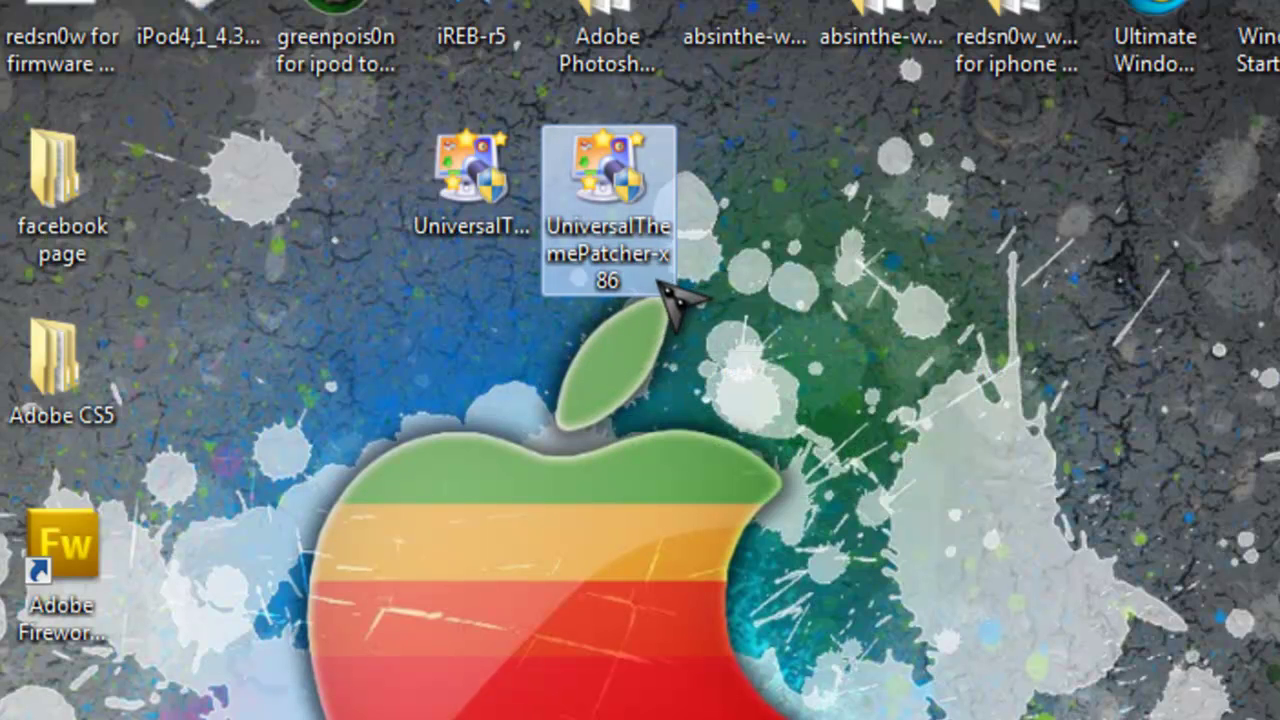
{"action": "mouse_move", "coordinate": [622, 243]}
{"action": "left_click", "coordinate": [462, 220]}
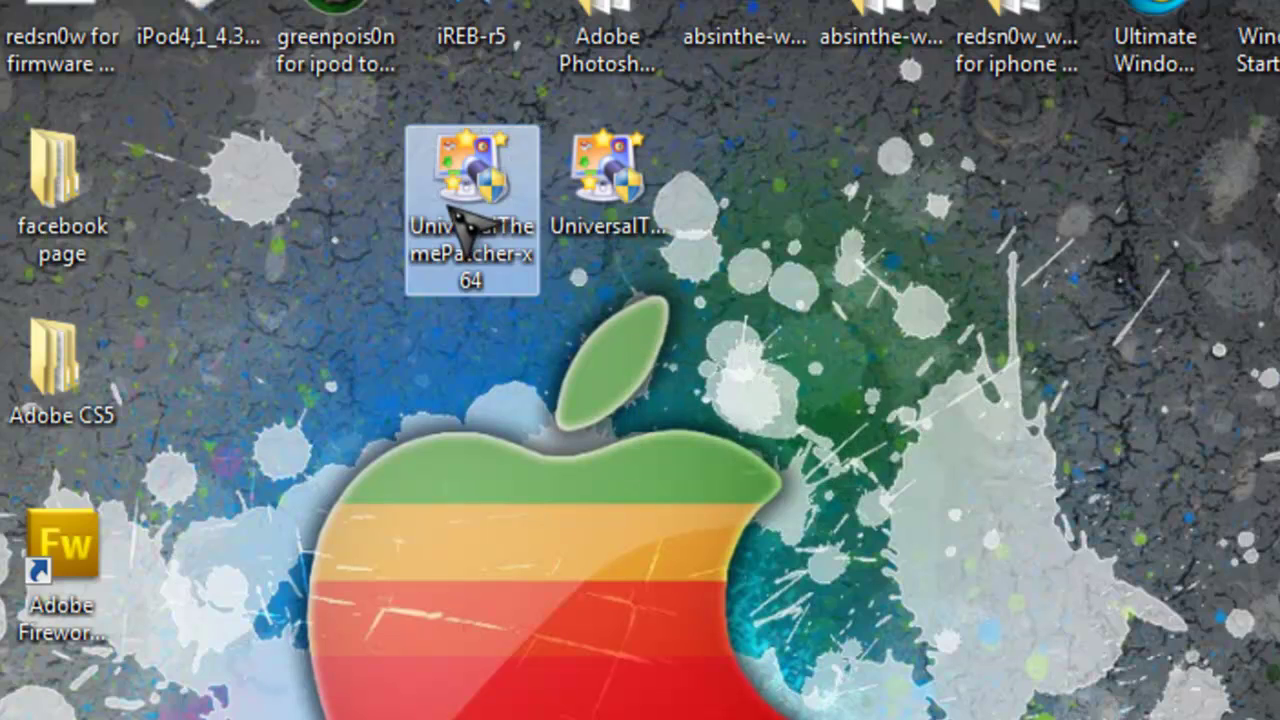
{"action": "mouse_move", "coordinate": [493, 300]}
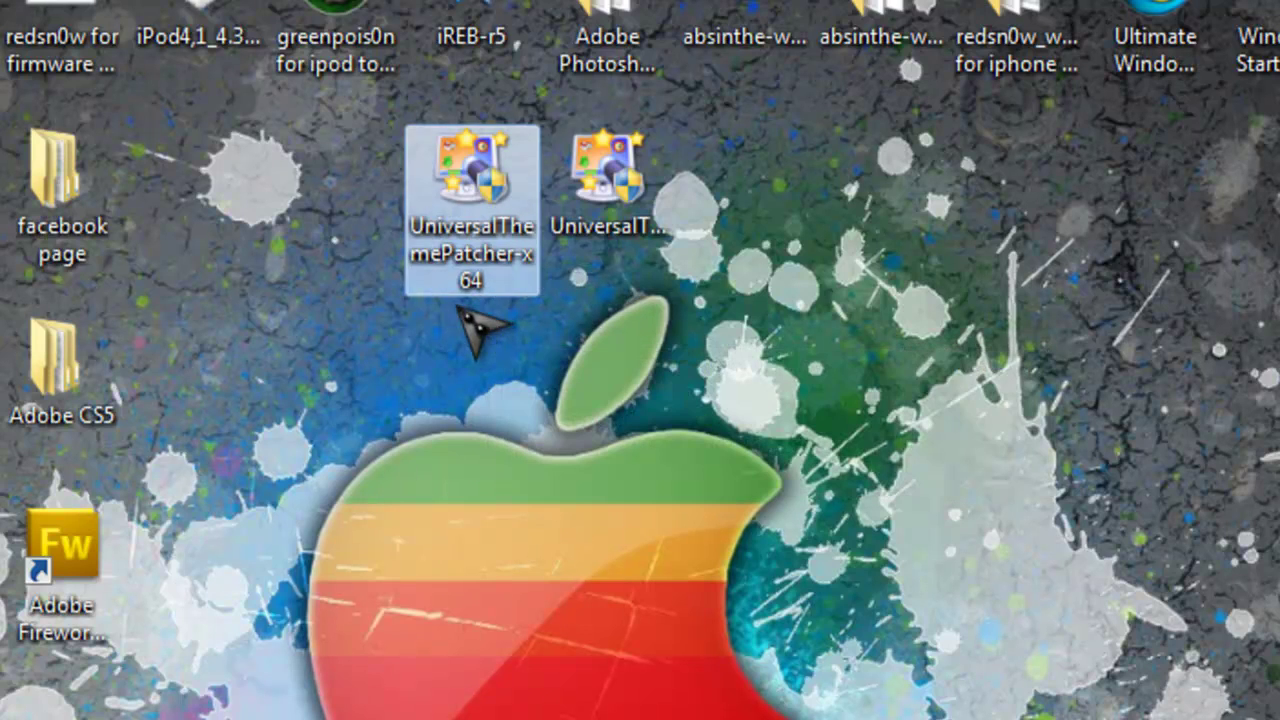
{"action": "left_click", "coordinate": [597, 190]}
{"action": "double_click", "coordinate": [597, 190]}
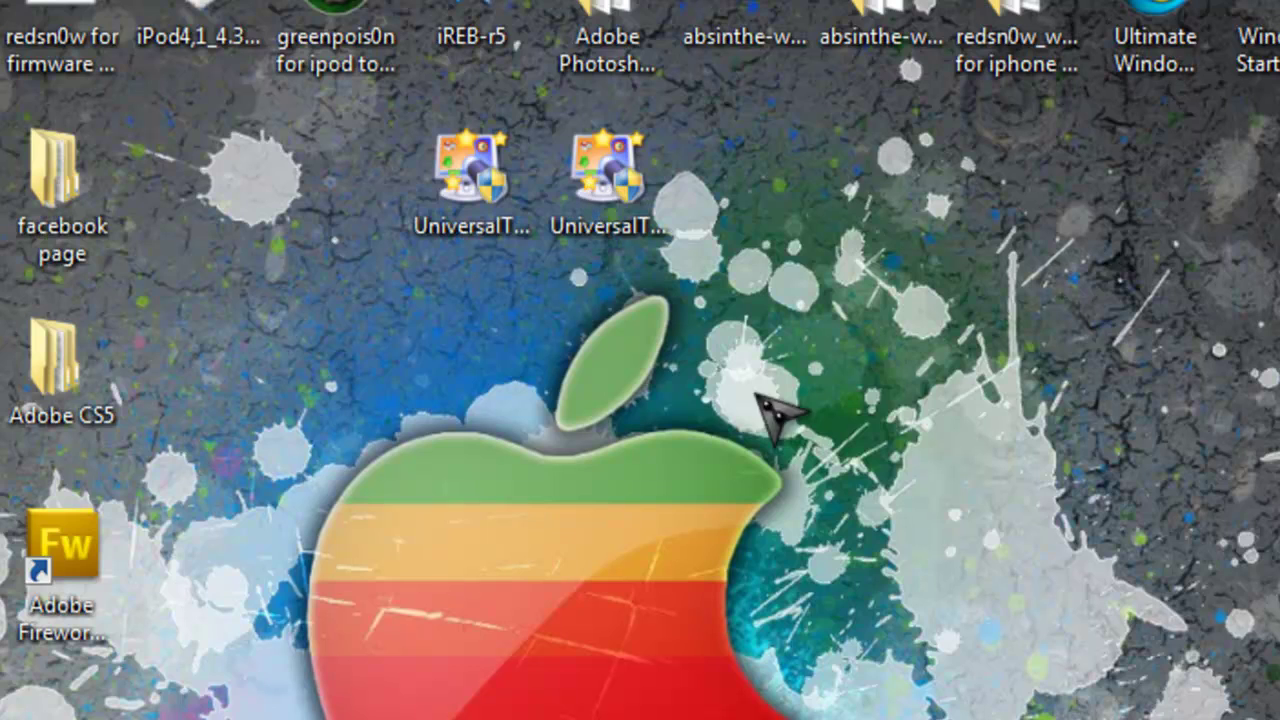
Run UniversalThemePatcher-x86 as administrator with ENU English as the interface language.
{"action": "left_click", "coordinate": [602, 170]}
{"action": "right_click", "coordinate": [602, 166]}
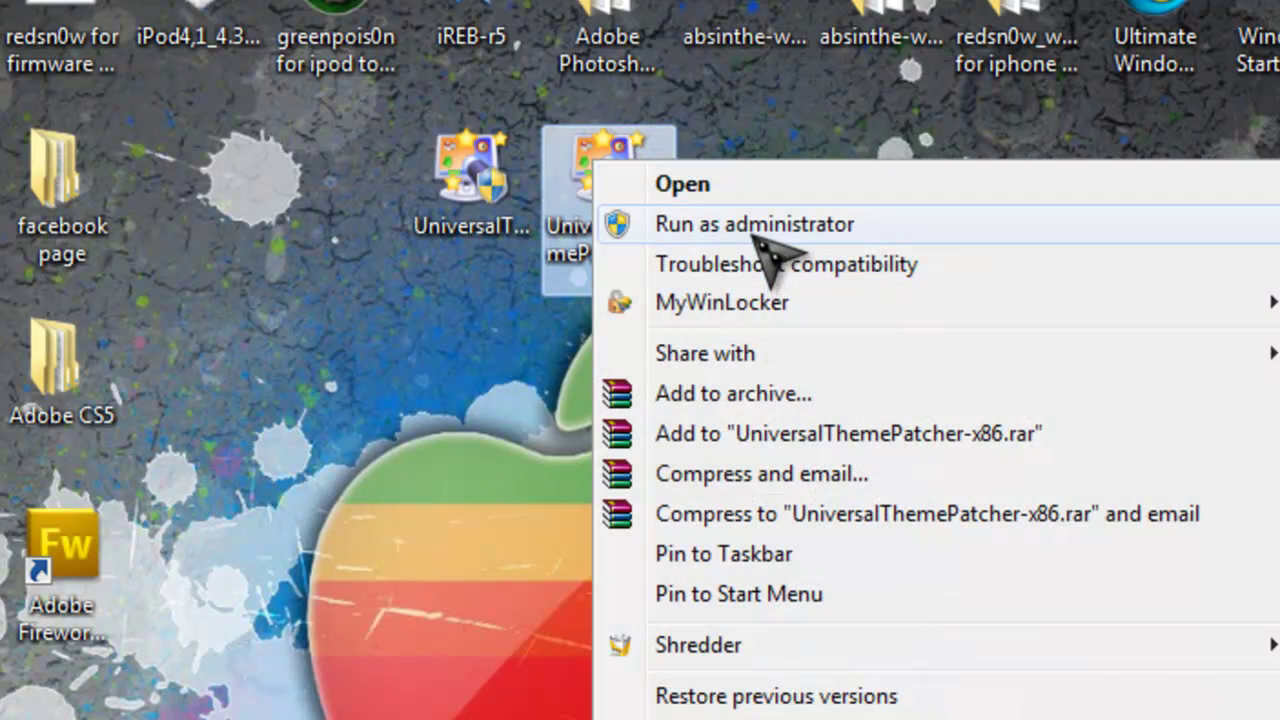
{"action": "left_click", "coordinate": [766, 226]}
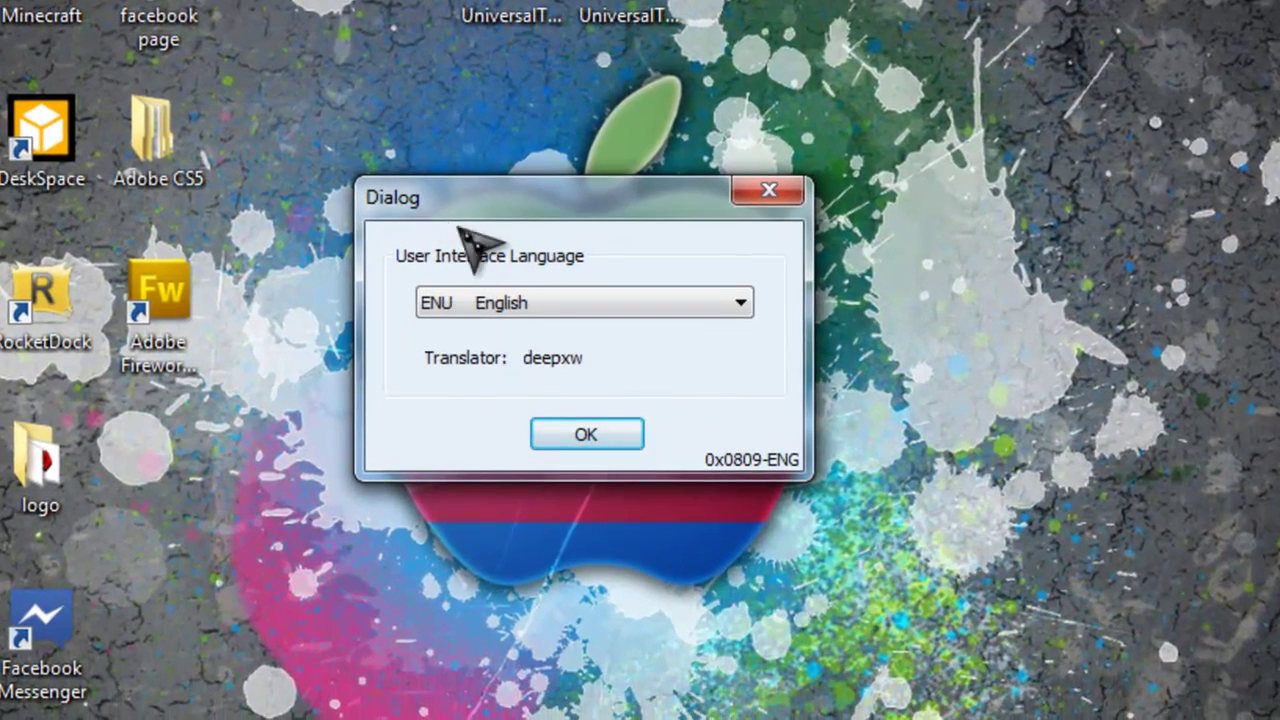
{"action": "left_click", "coordinate": [535, 302]}
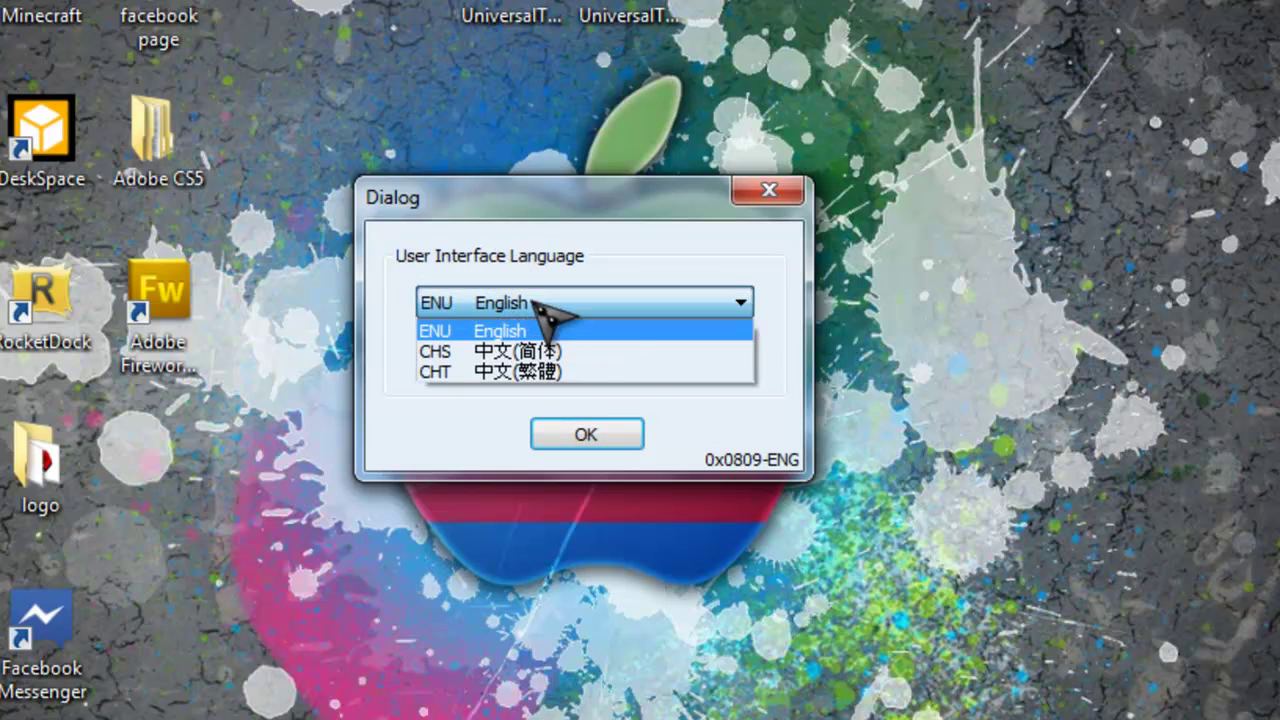
{"action": "left_click", "coordinate": [645, 330]}
{"action": "left_click", "coordinate": [578, 440]}
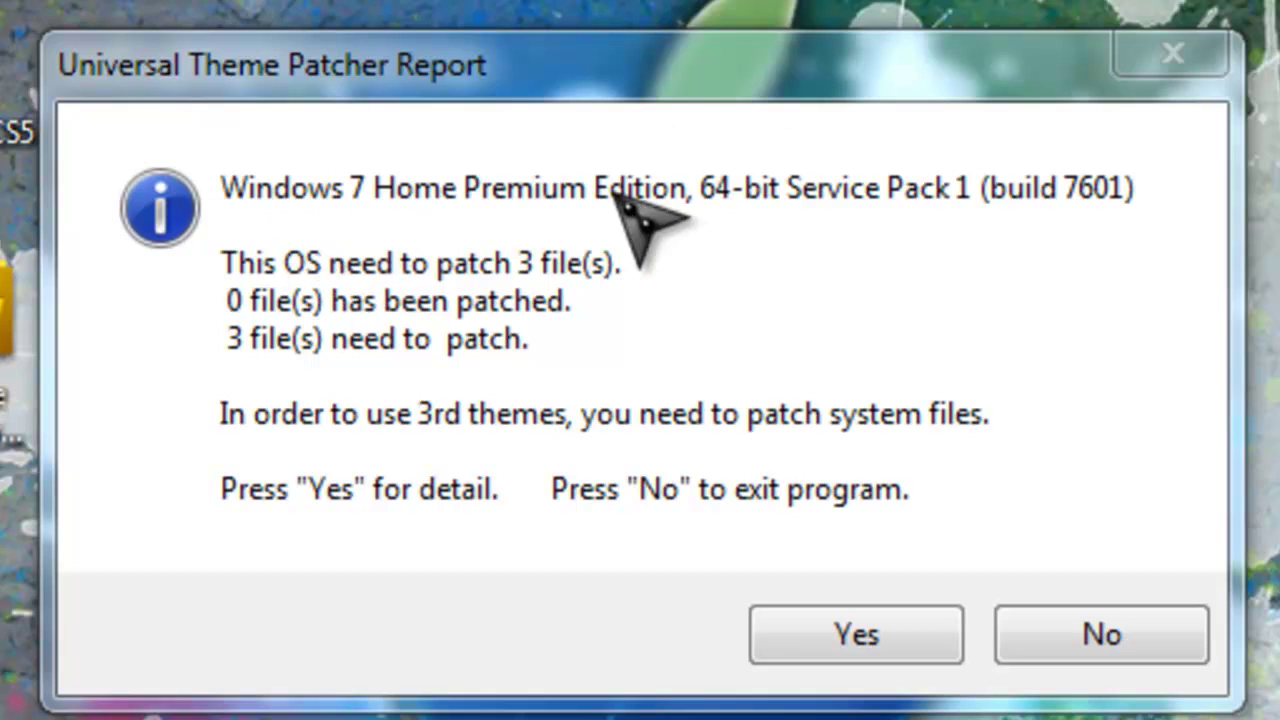
Accept the patcher report to list themeui.dll and uxtheme.dll as unpatched.
{"action": "left_click", "coordinate": [586, 120]}
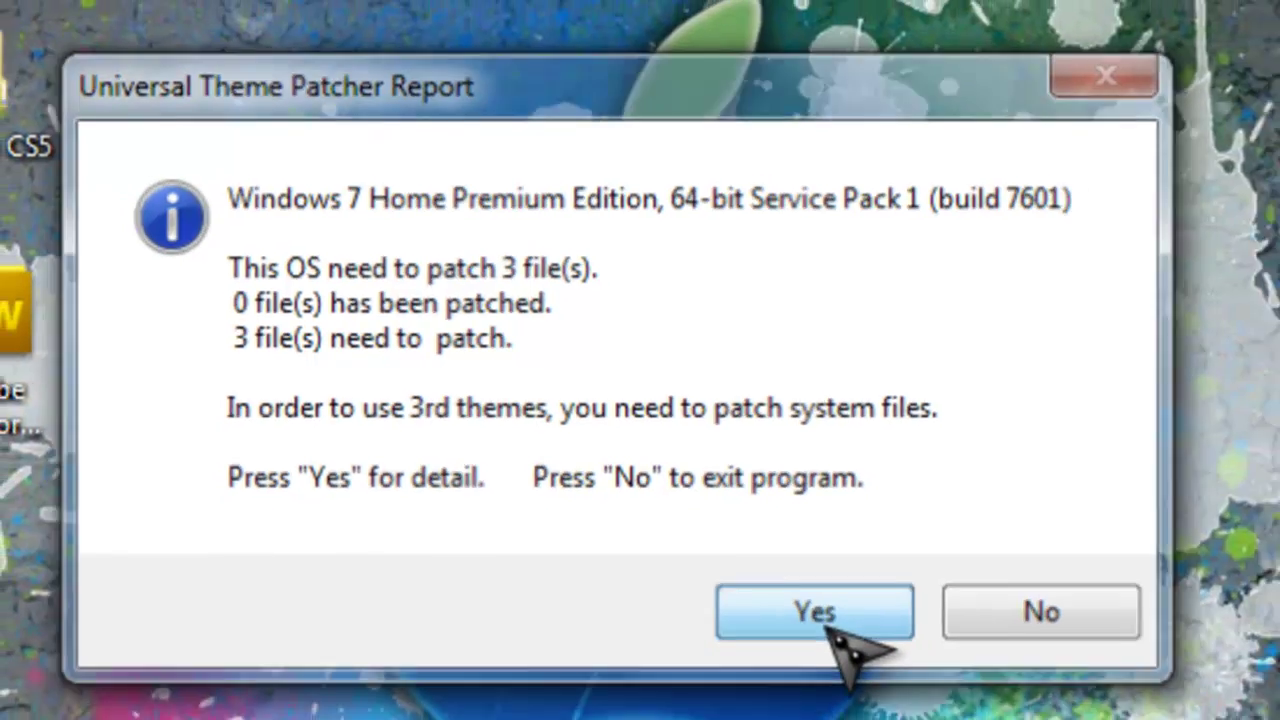
{"action": "left_click", "coordinate": [866, 645]}
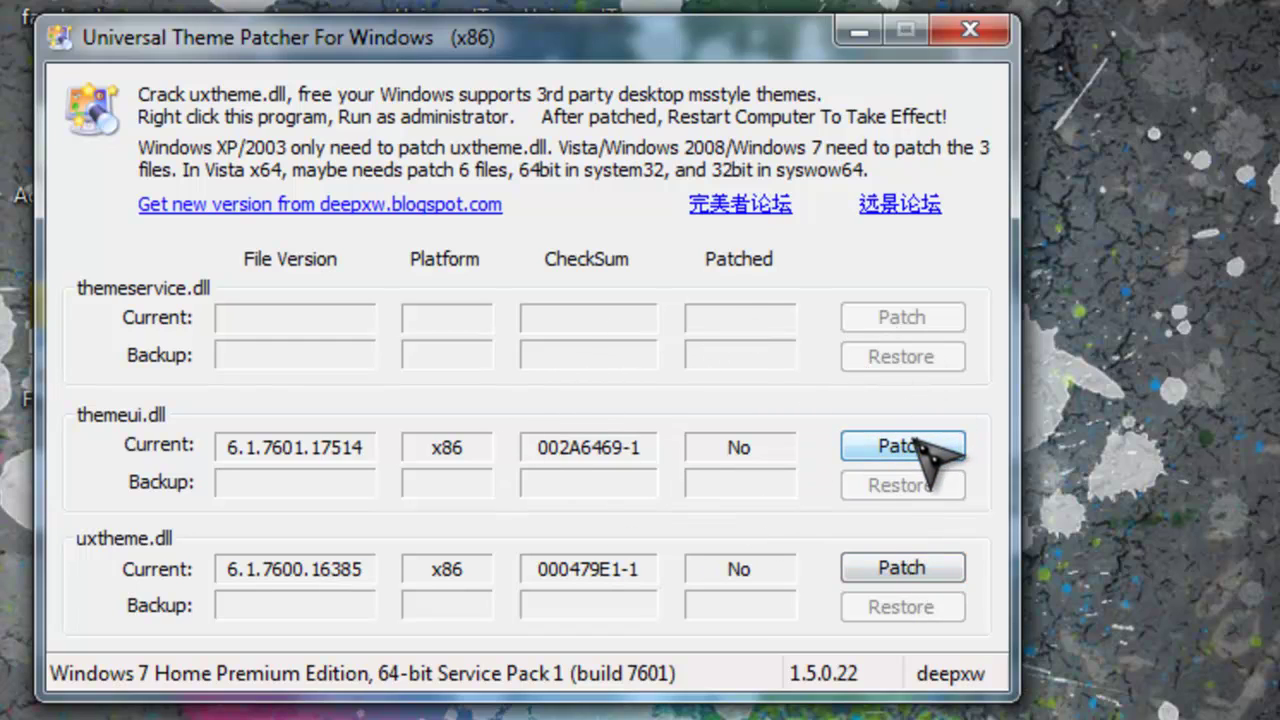
Patch themeui.dll and uxtheme.dll, dismissing each success message, then close the patcher.
{"action": "left_click", "coordinate": [914, 442]}
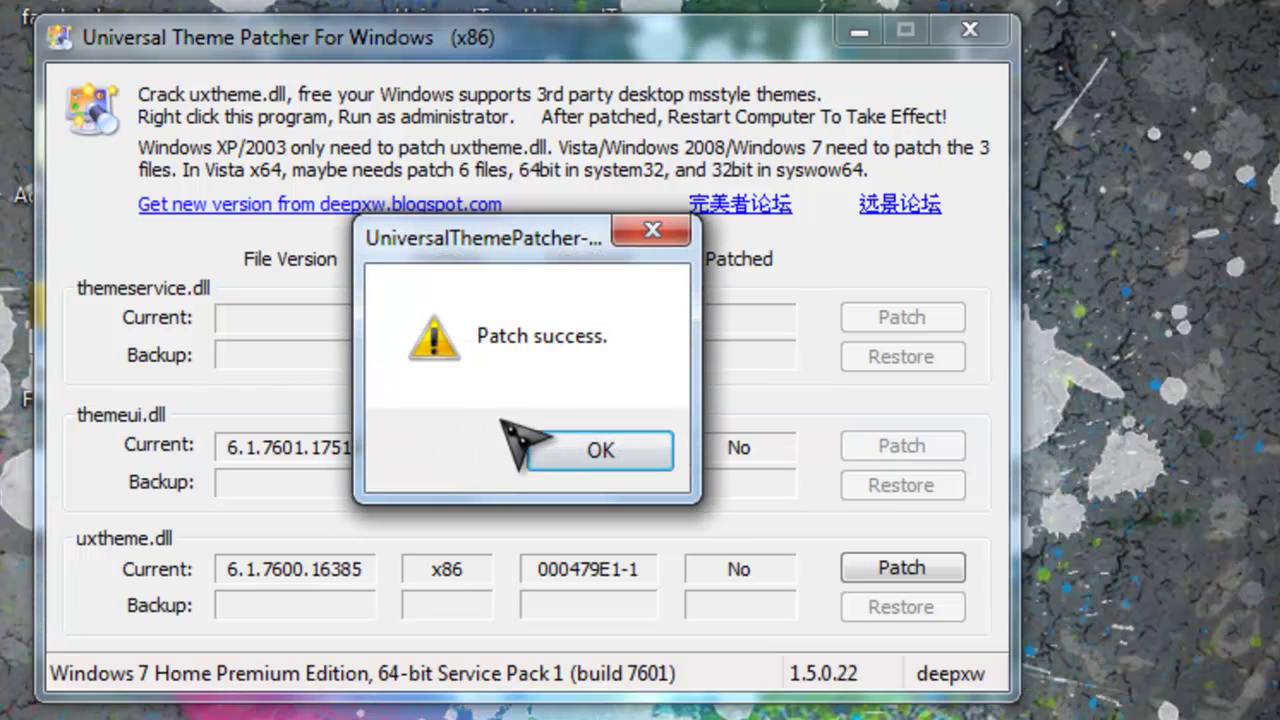
{"action": "left_click", "coordinate": [621, 474]}
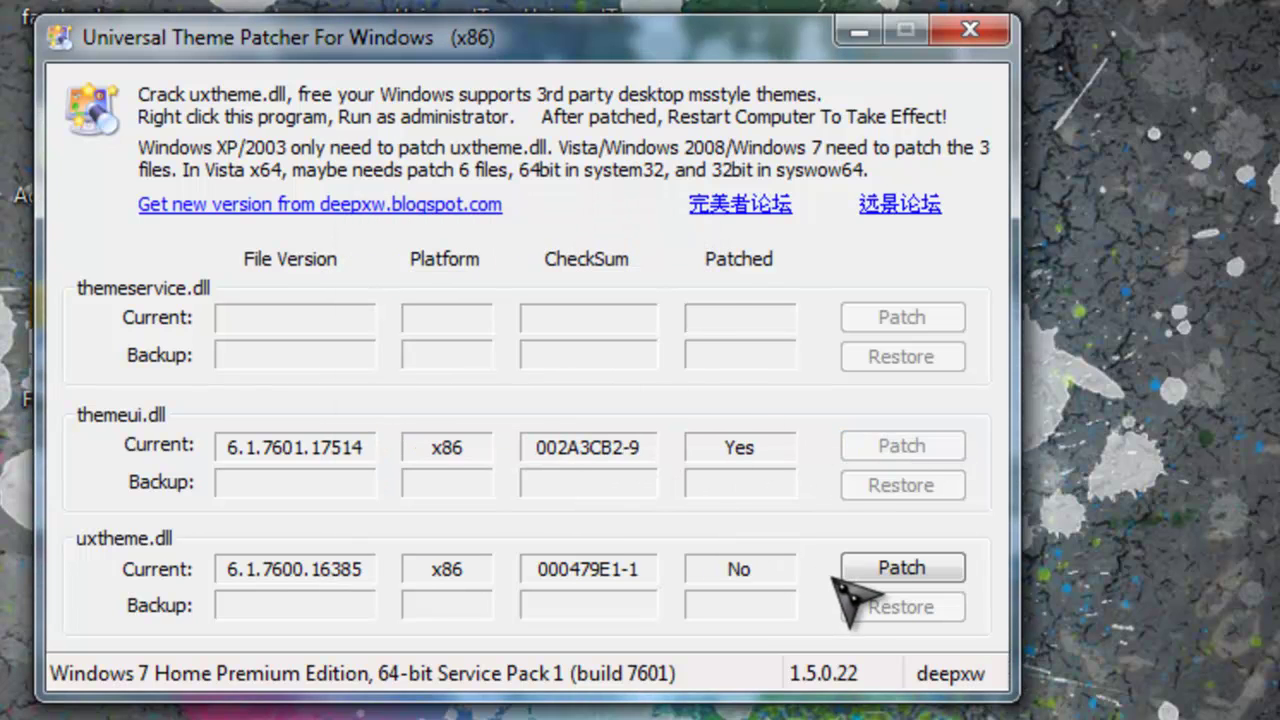
{"action": "left_click", "coordinate": [868, 576]}
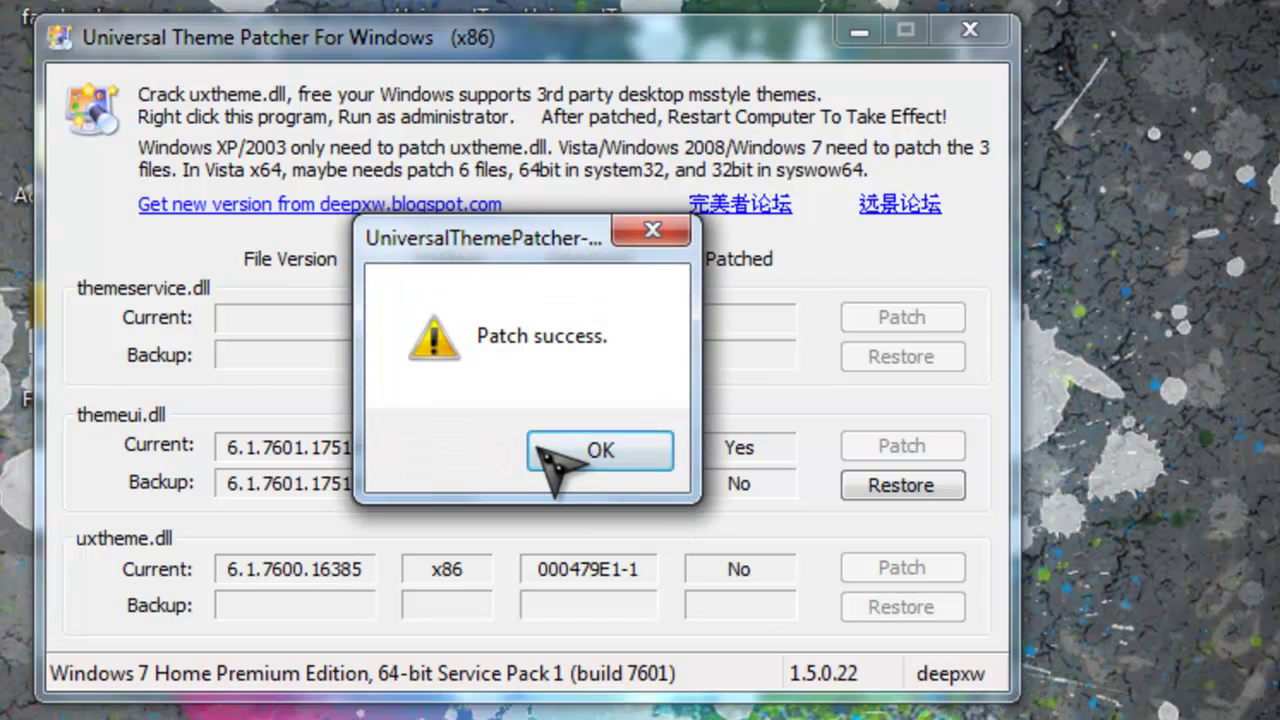
{"action": "left_click", "coordinate": [590, 460]}
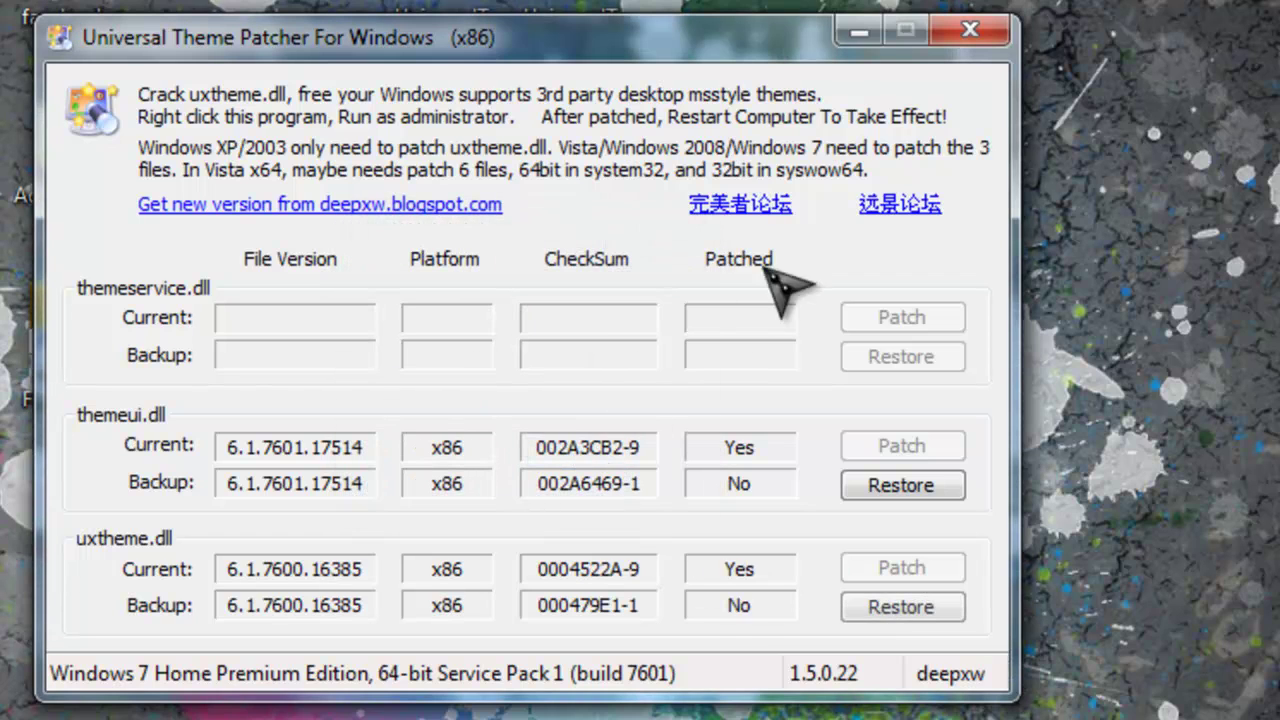
{"action": "left_click", "coordinate": [1000, 50]}
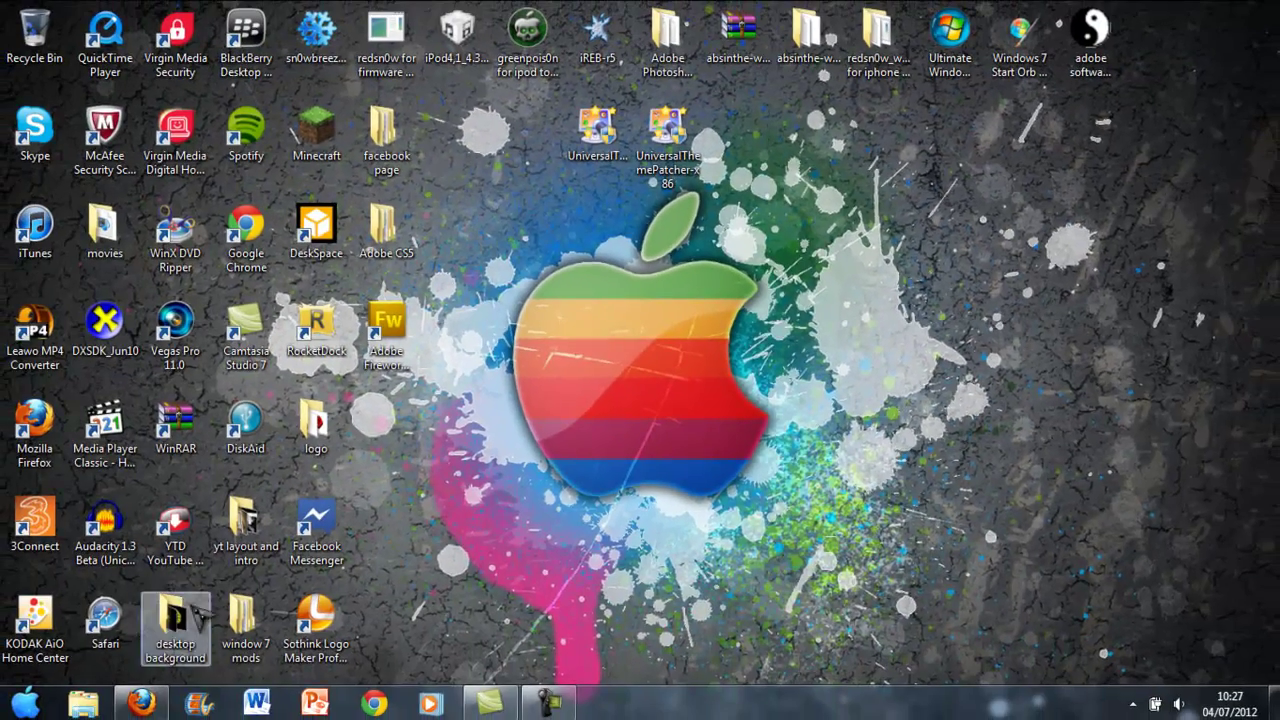
Return to Firefox's deviantART search results and open the 'Mac OS for Windows 7' deviation.
{"action": "left_click", "coordinate": [141, 703]}
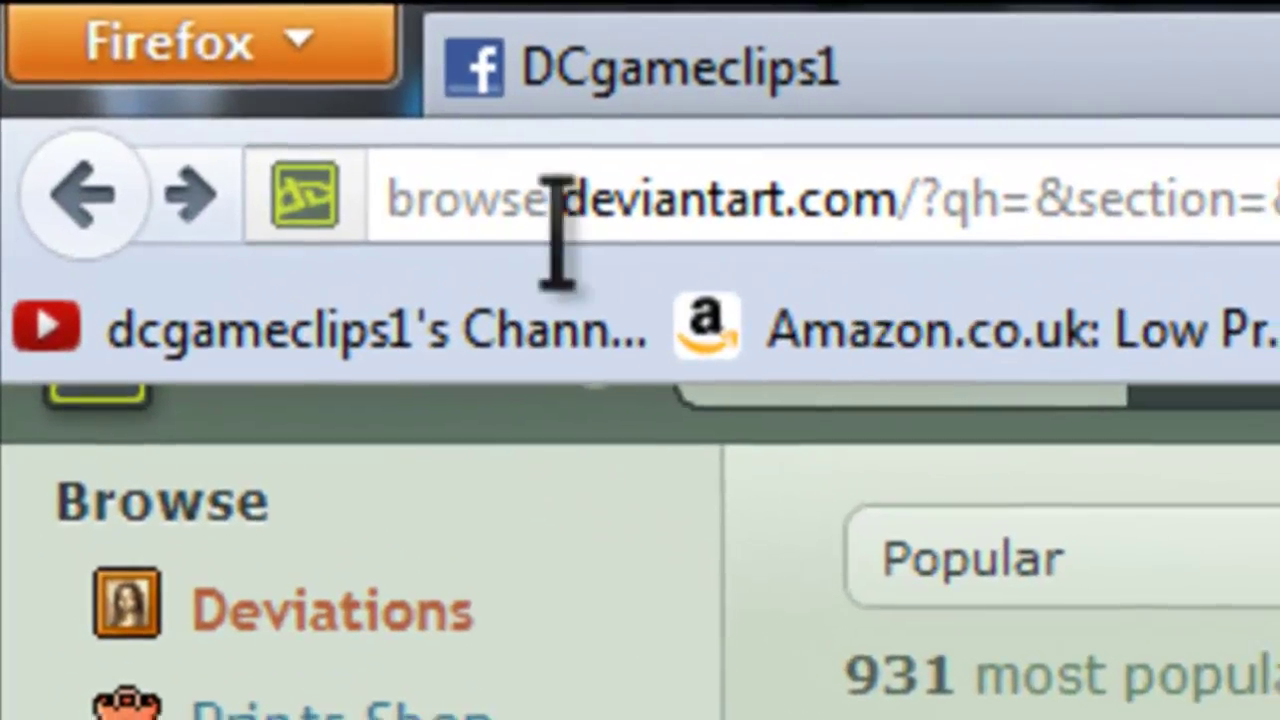
{"action": "scroll", "coordinate": [640, 385], "scroll_direction": "up", "scroll_amount": 1}
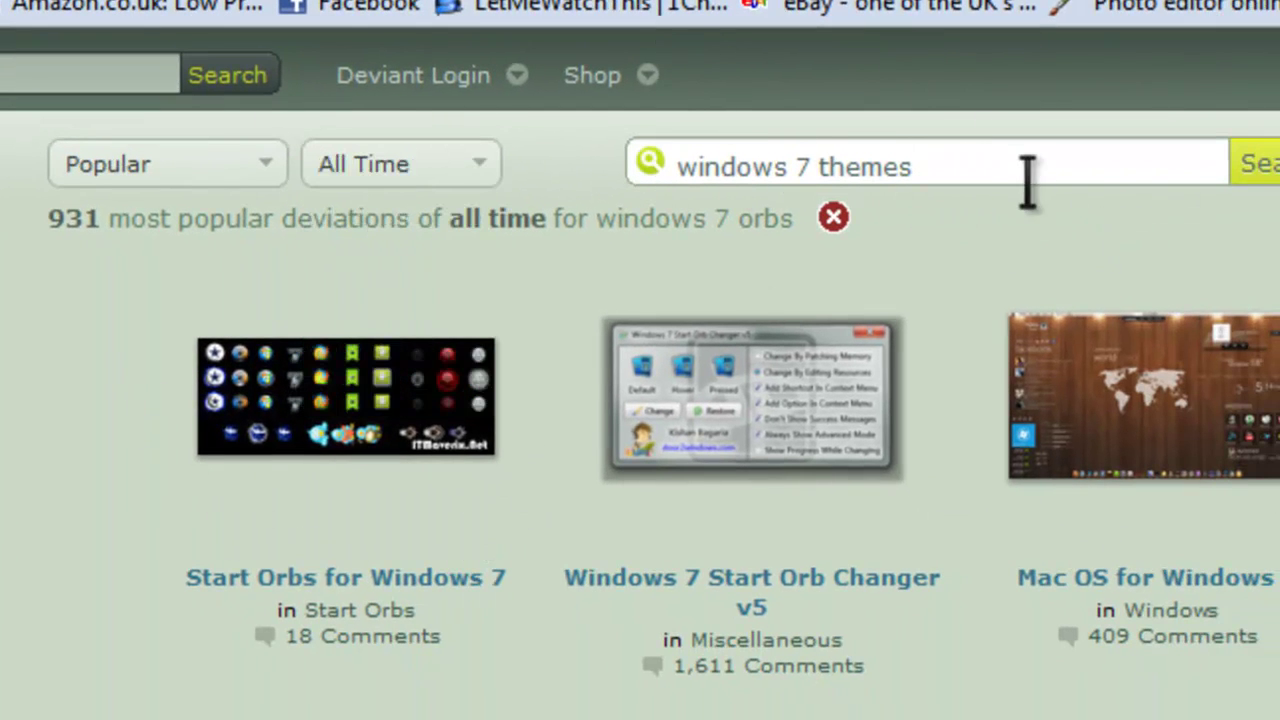
{"action": "left_click_drag", "start_coordinate": [948, 158], "coordinate": [1238, 498]}
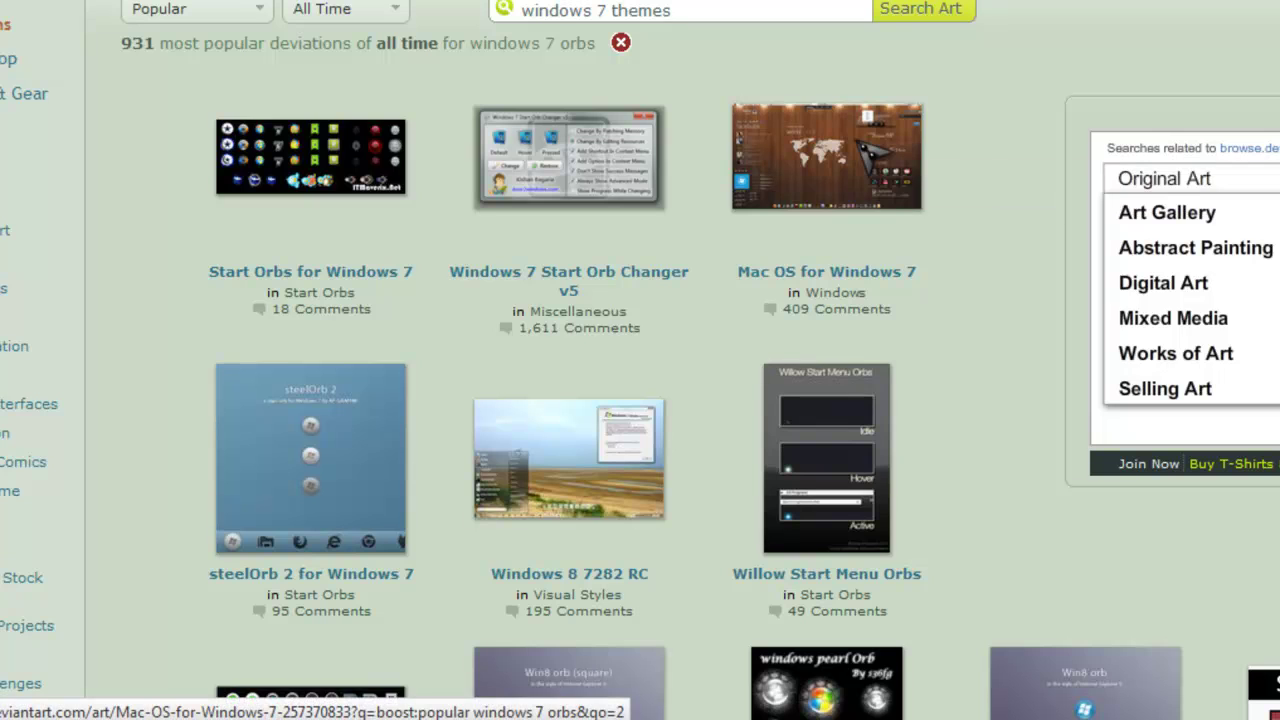
{"action": "left_click", "coordinate": [867, 152]}
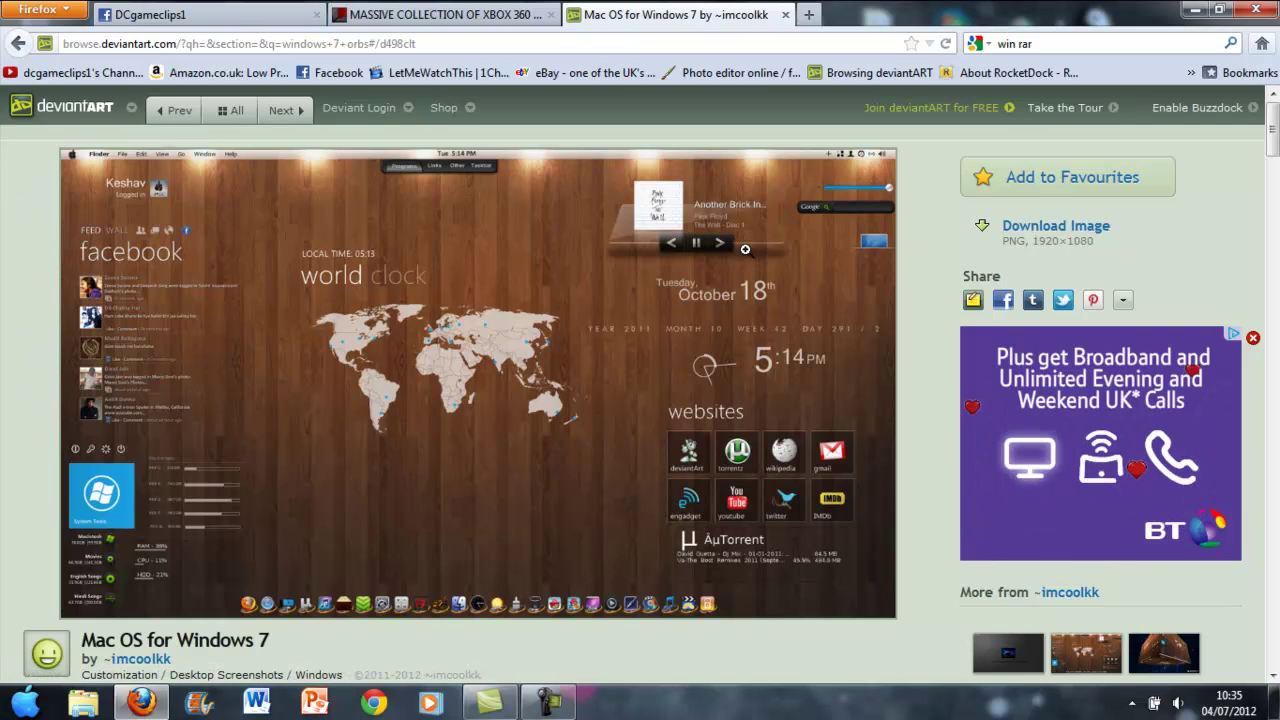
Scroll the deviantART description and follow the 'Download Mac OS x theme' link to SpeedyShare.
{"action": "scroll", "coordinate": [1273, 128], "scroll_direction": "down", "scroll_amount": 5}
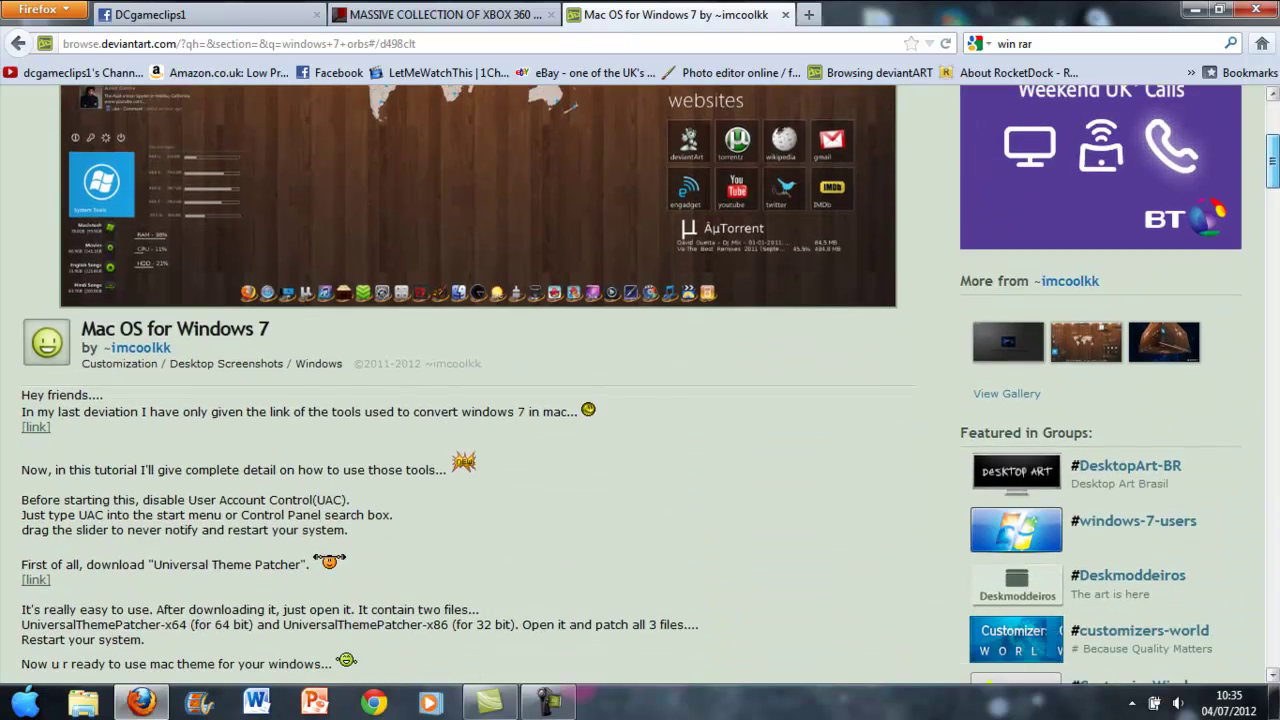
{"action": "scroll", "coordinate": [1273, 128], "scroll_direction": "up", "scroll_amount": 5}
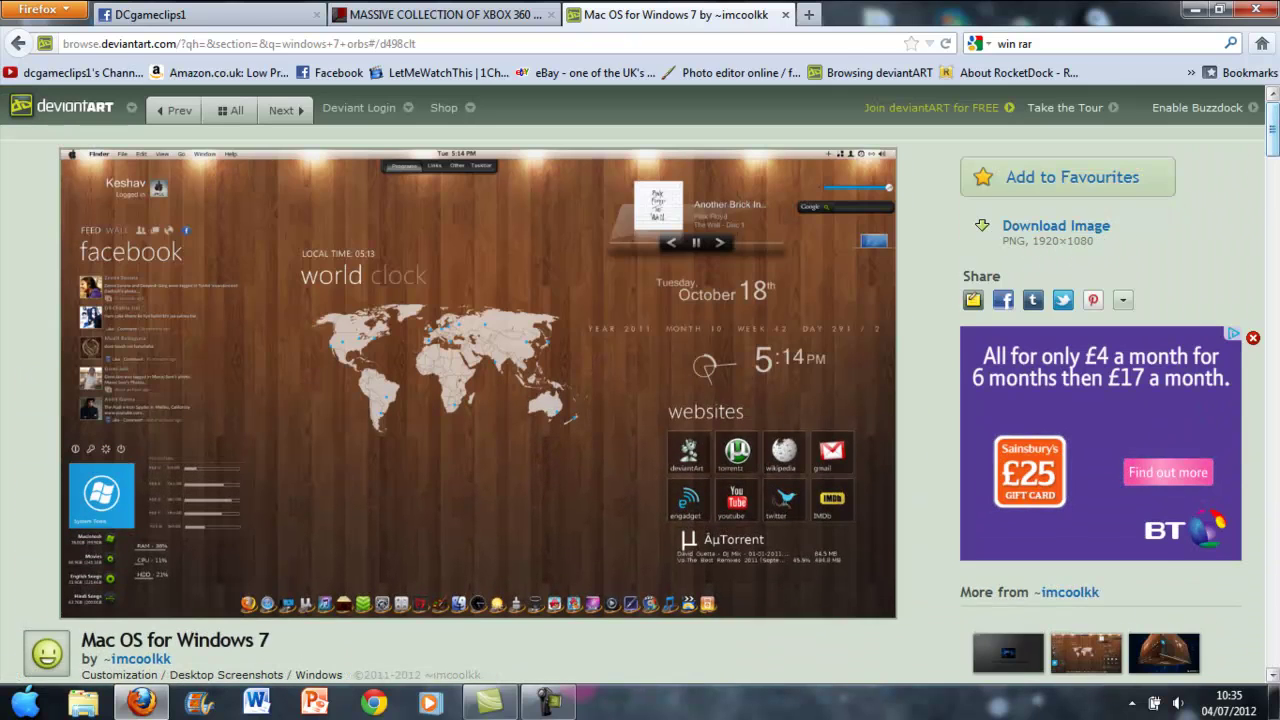
{"action": "scroll", "coordinate": [1270, 170], "scroll_direction": "down", "scroll_amount": 5}
{"action": "scroll", "coordinate": [640, 400], "scroll_direction": "down", "scroll_amount": 3}
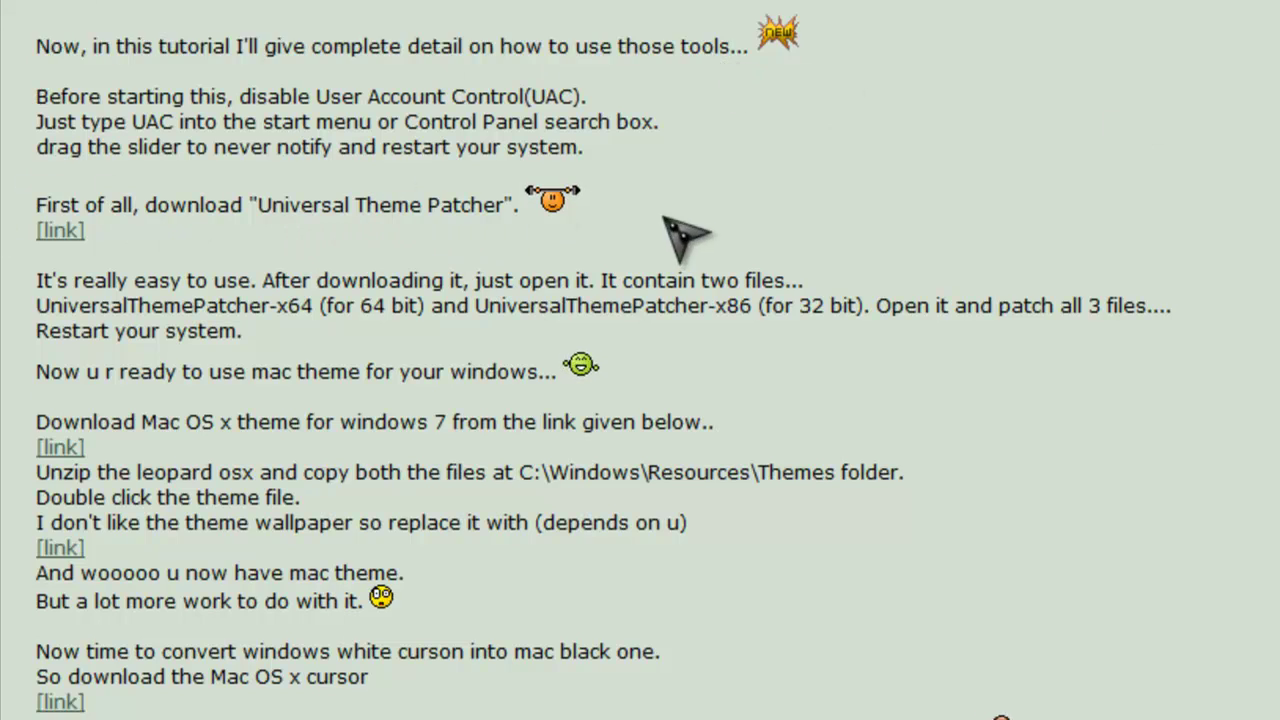
{"action": "left_click_drag", "start_coordinate": [506, 208], "coordinate": [347, 210]}
{"action": "left_click", "coordinate": [770, 192]}
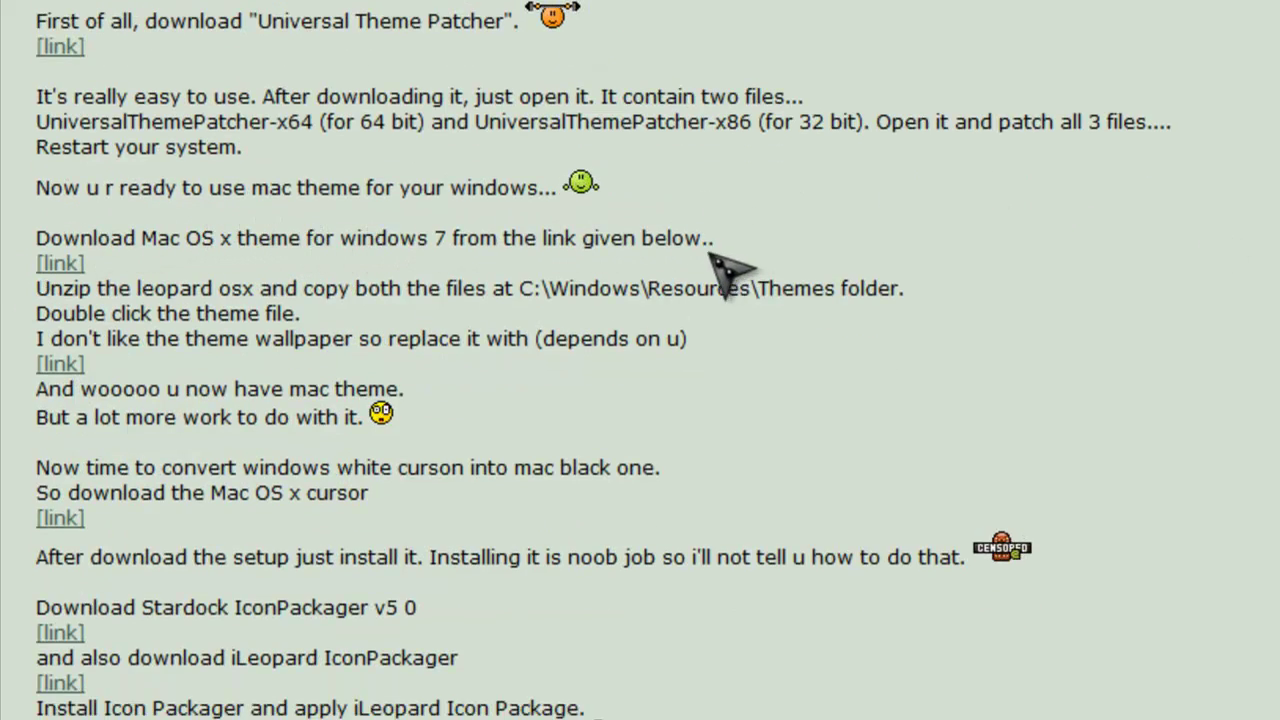
{"action": "left_click", "coordinate": [60, 263]}
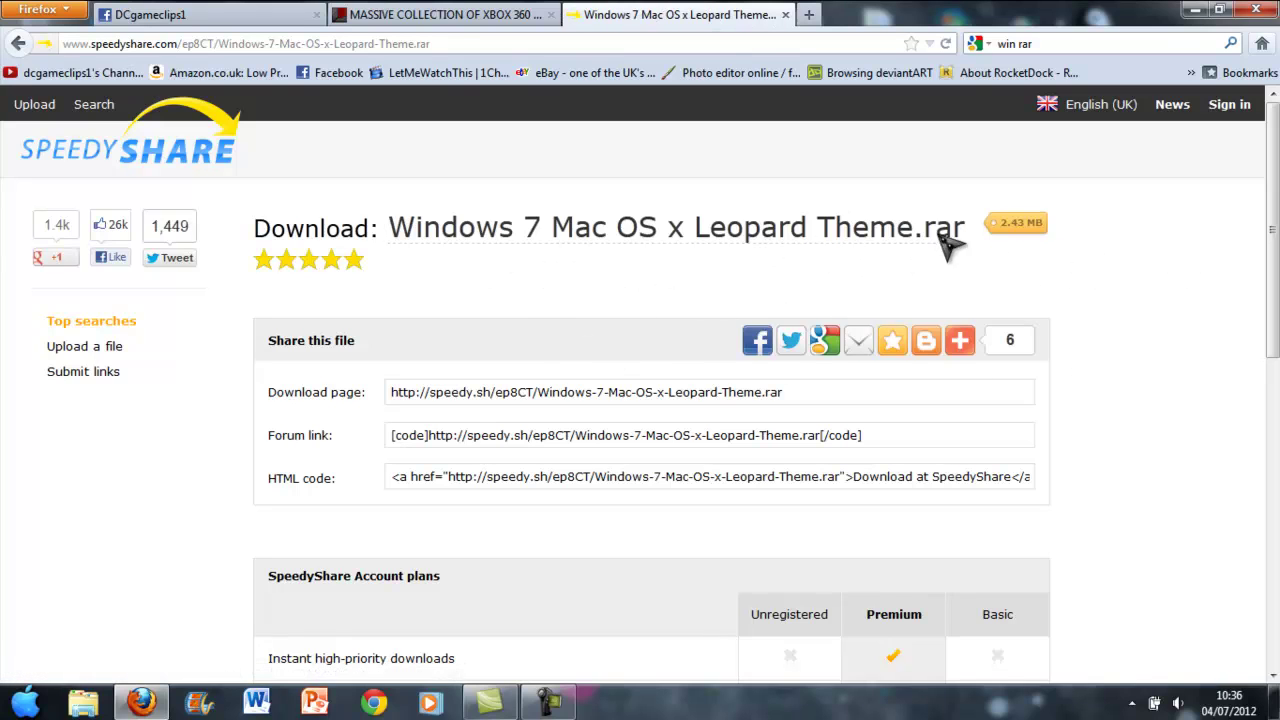
Scroll down the SpeedyShare page to review the plans, then back up to the file title.
{"action": "scroll", "coordinate": [650, 400], "scroll_direction": "down", "scroll_amount": 7}
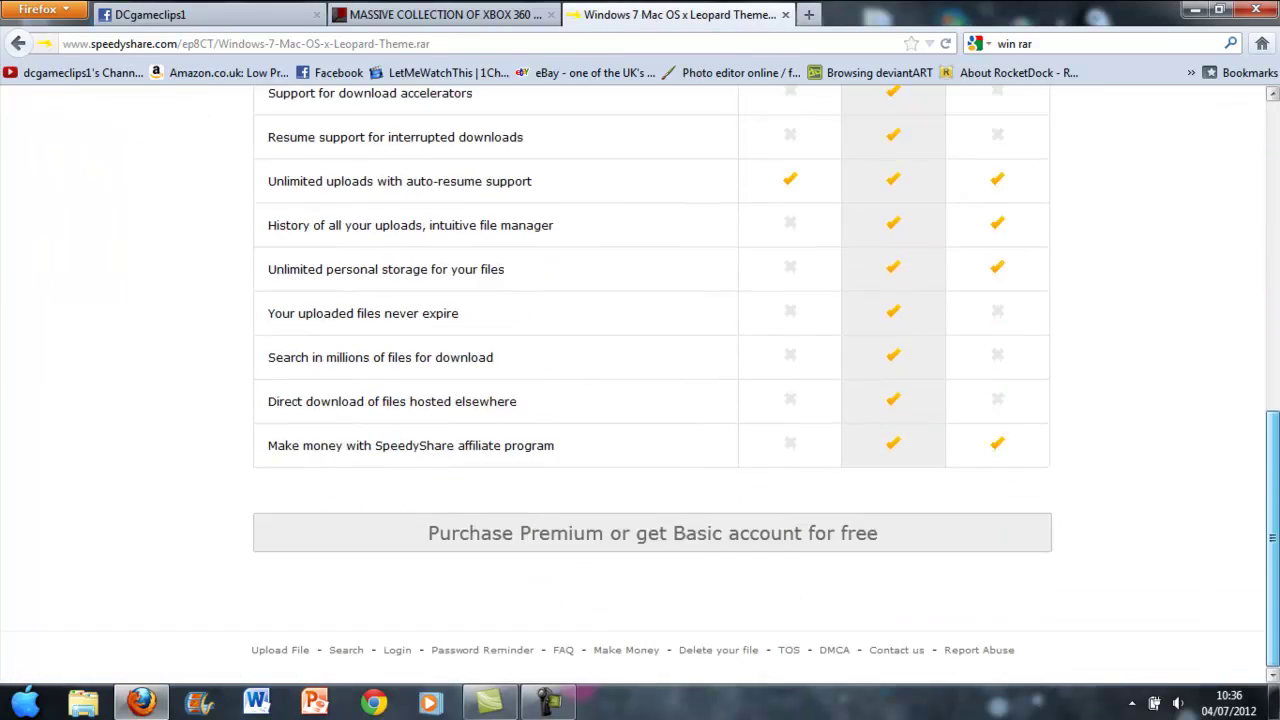
{"action": "scroll", "coordinate": [650, 400], "scroll_direction": "up", "scroll_amount": 8}
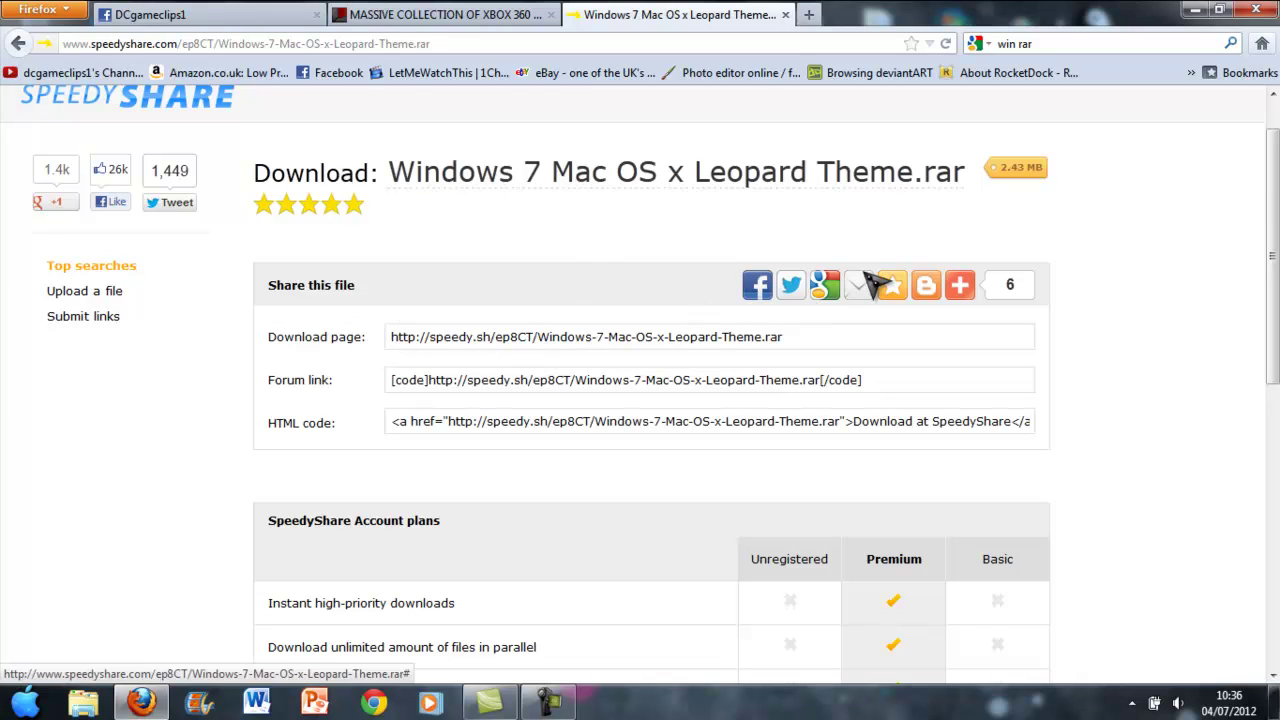
{"action": "scroll", "coordinate": [640, 400], "scroll_direction": "down", "scroll_amount": 10}
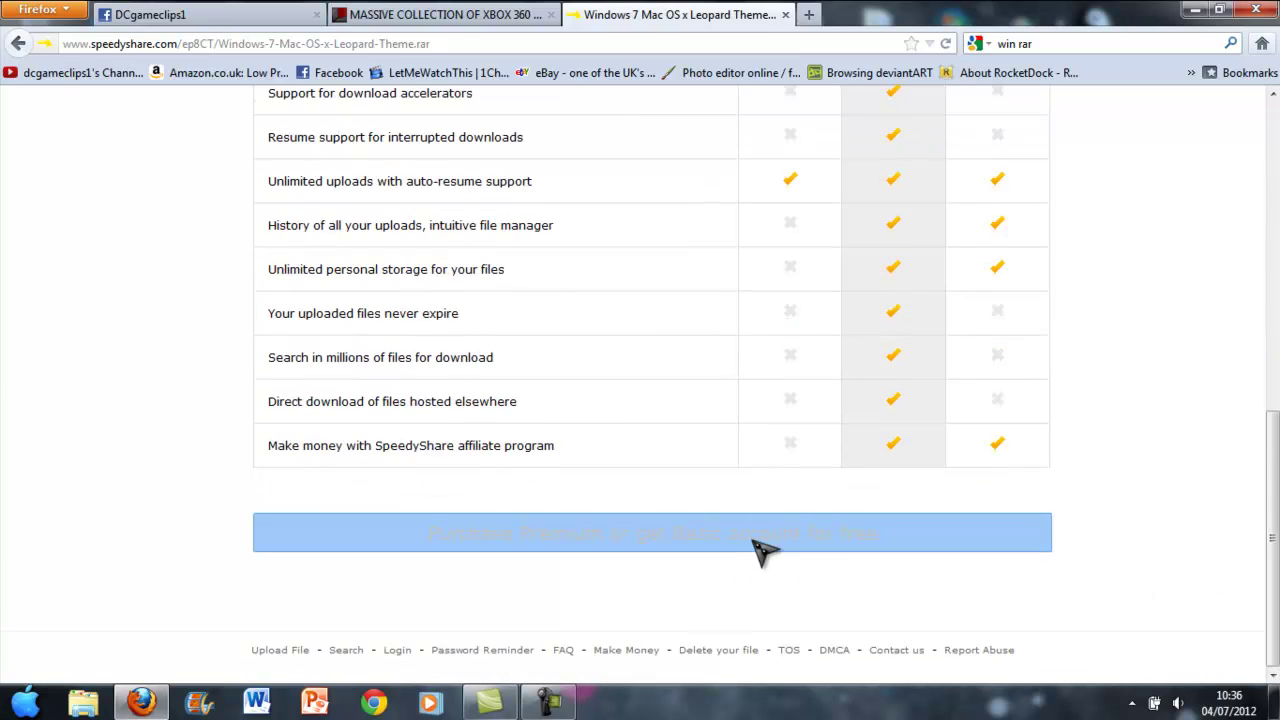
{"action": "scroll", "coordinate": [640, 400], "scroll_direction": "up", "scroll_amount": 10}
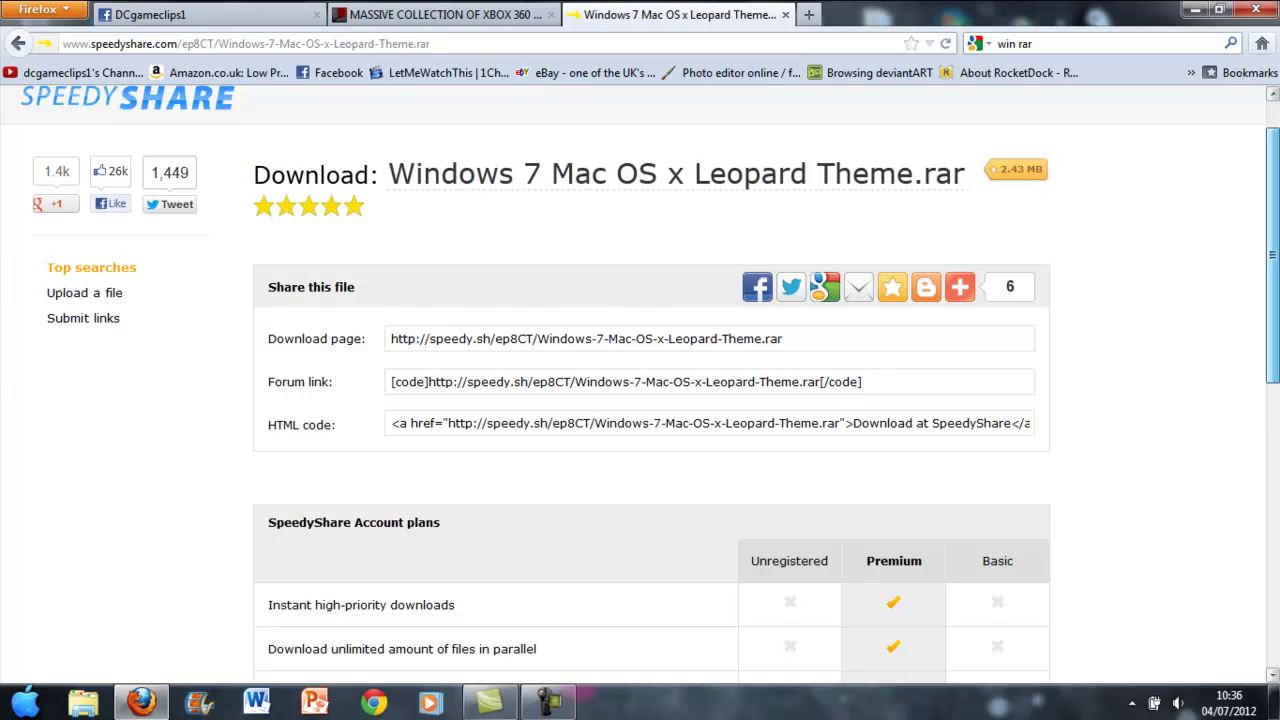
{"action": "scroll", "coordinate": [1071, 220], "scroll_direction": "up", "scroll_amount": 1}
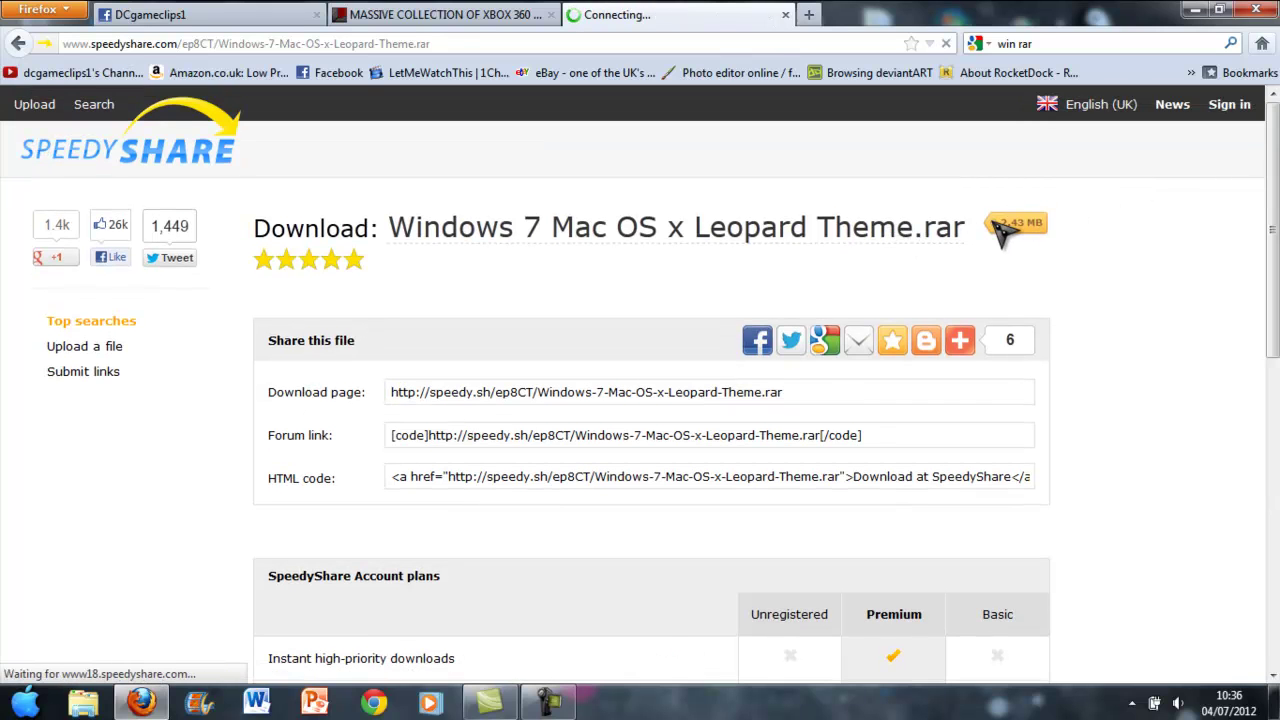
Open the downloaded Windows 7 Mac OS x Leopard Theme.rar with WinRAR archiver (default).
{"action": "left_click_drag", "start_coordinate": [640, 207], "coordinate": [342, 365]}
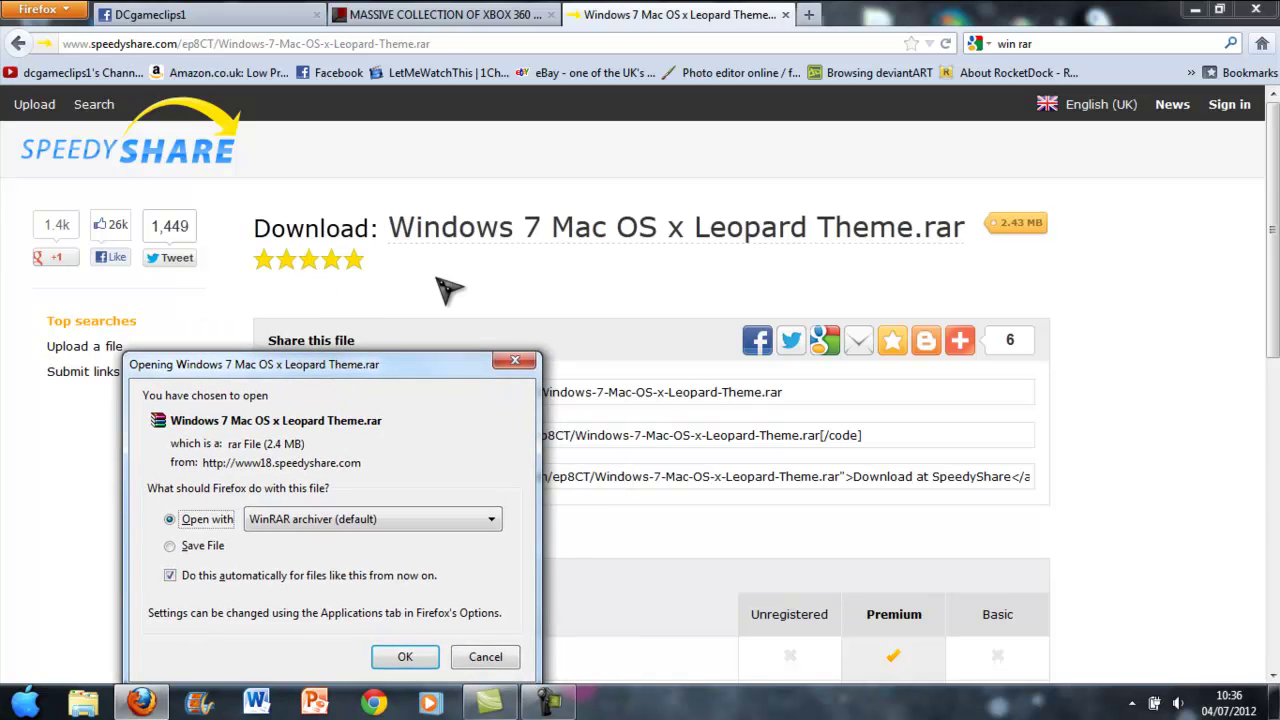
{"action": "left_click_drag", "start_coordinate": [333, 370], "coordinate": [590, 164]}
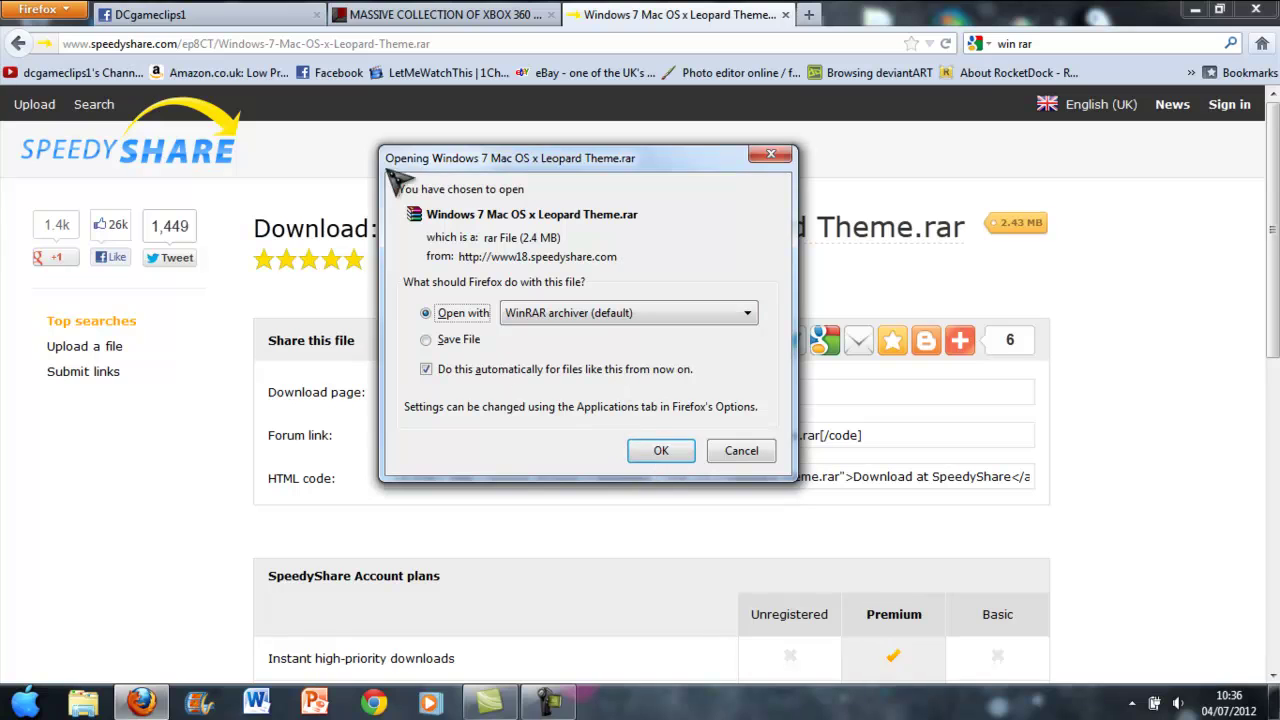
{"action": "left_click", "coordinate": [661, 451]}
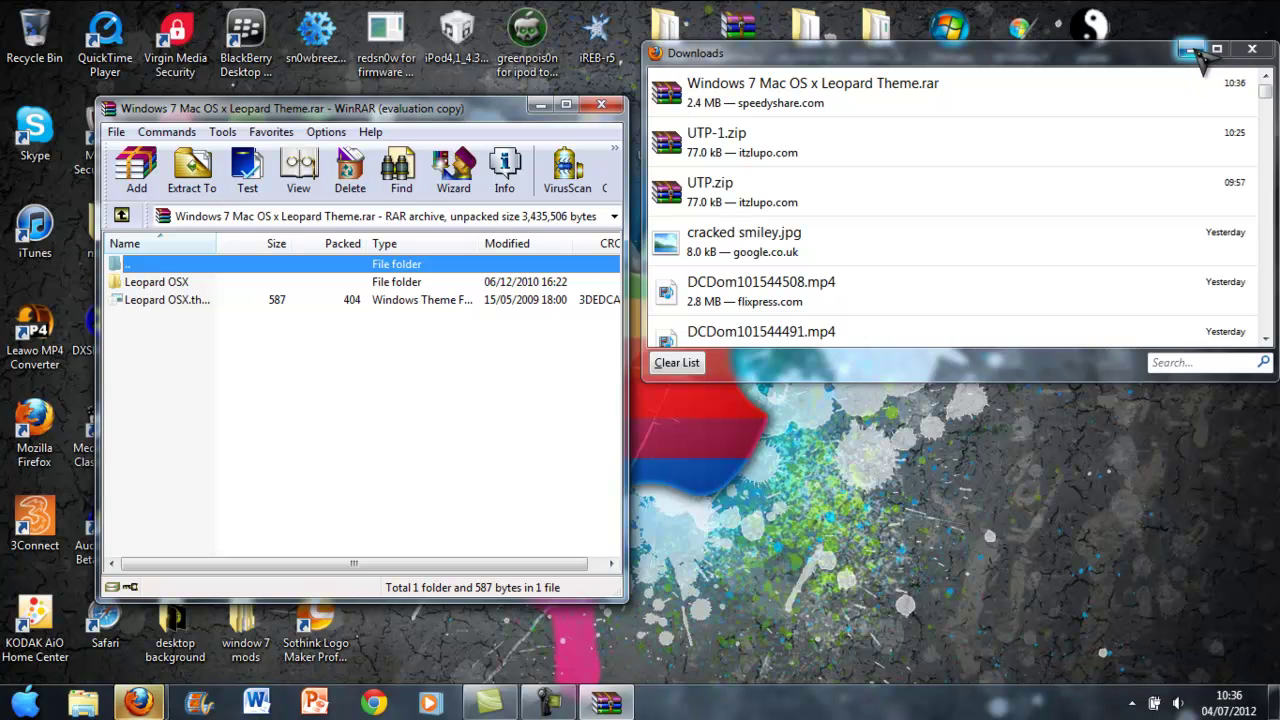
Minimize Firefox Downloads, then browse into the archive's Leopard OSX folder and back to the root.
{"action": "left_click", "coordinate": [1191, 49]}
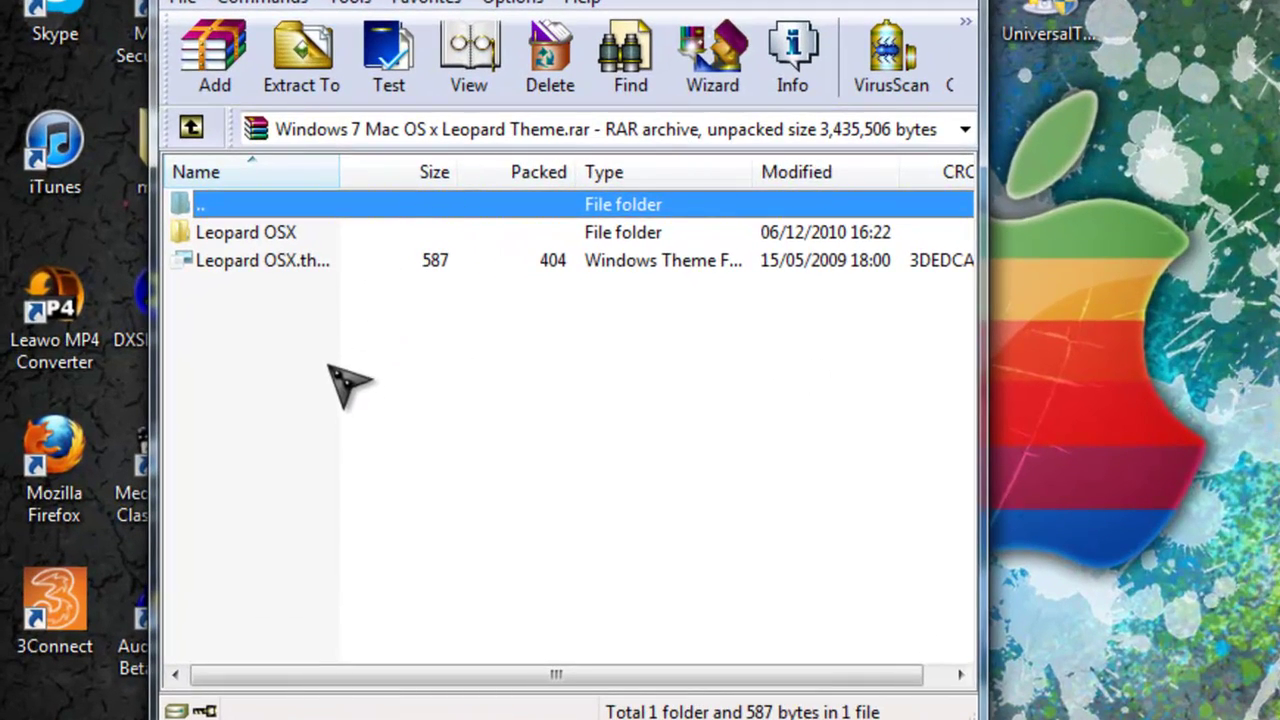
{"action": "left_click_drag", "start_coordinate": [575, 0], "coordinate": [777, 0]}
{"action": "left_click_drag", "start_coordinate": [664, 378], "coordinate": [812, 153]}
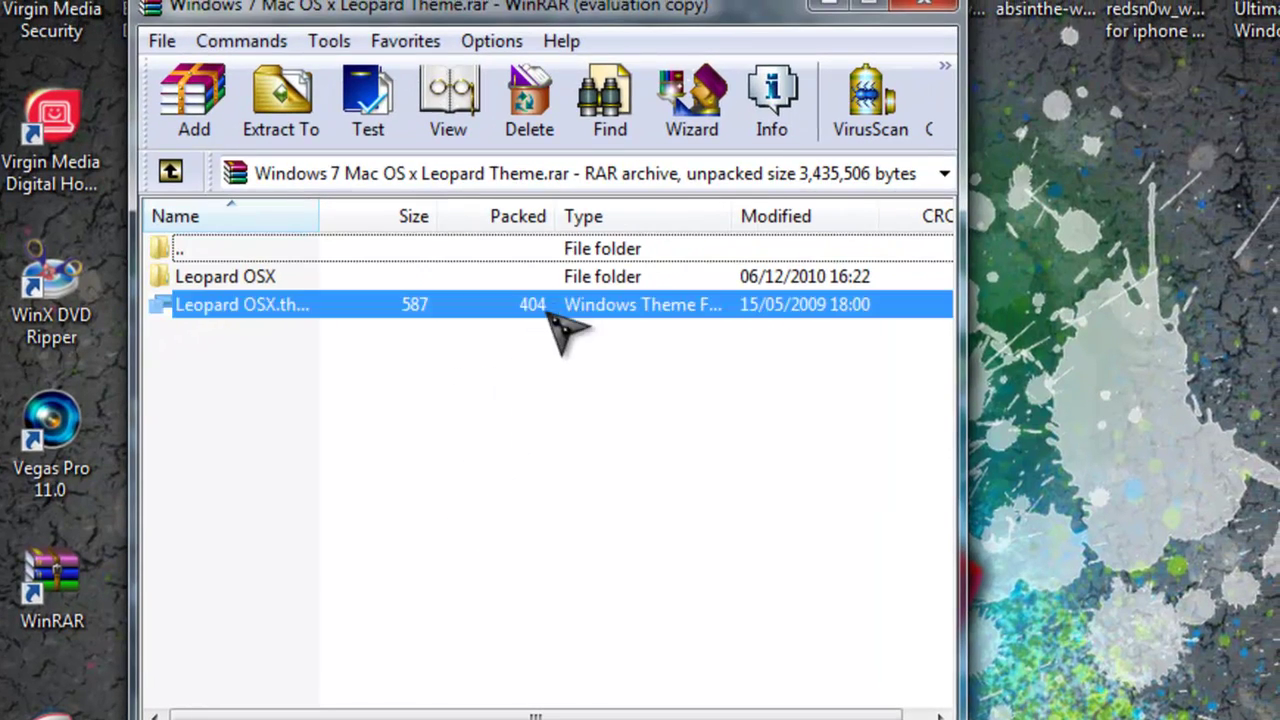
{"action": "left_click", "coordinate": [455, 268]}
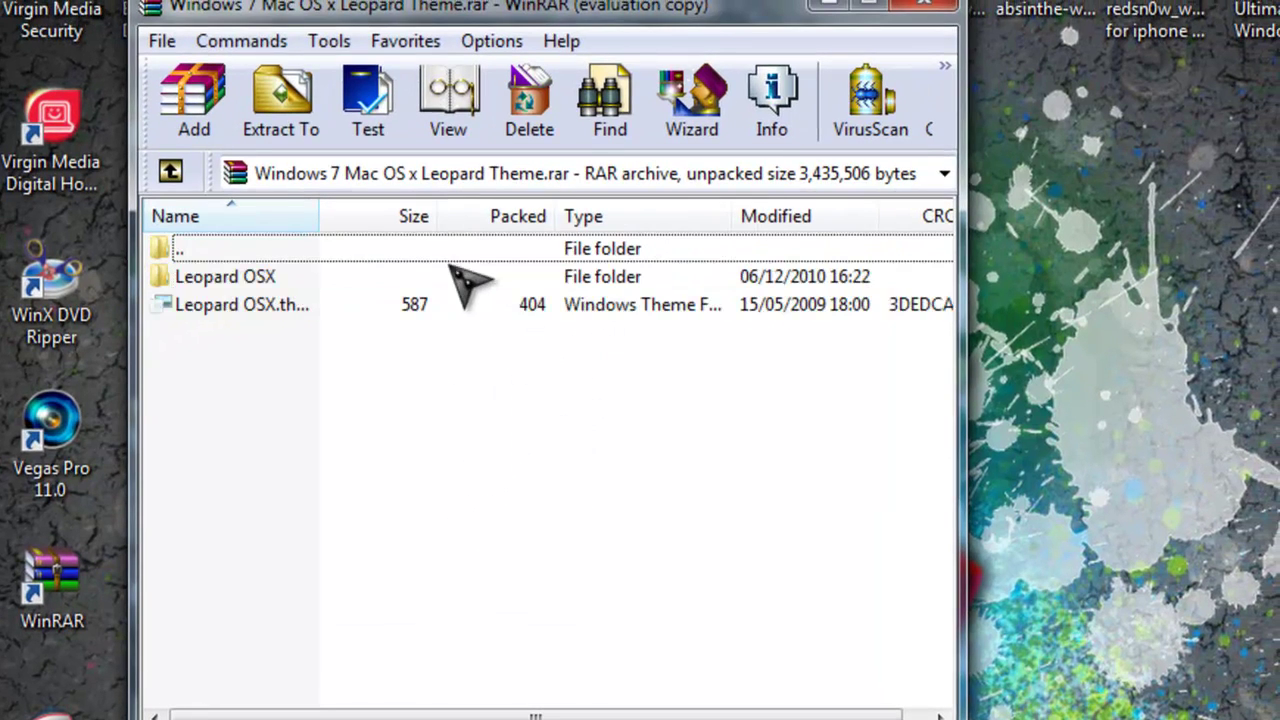
{"action": "double_click", "coordinate": [286, 286]}
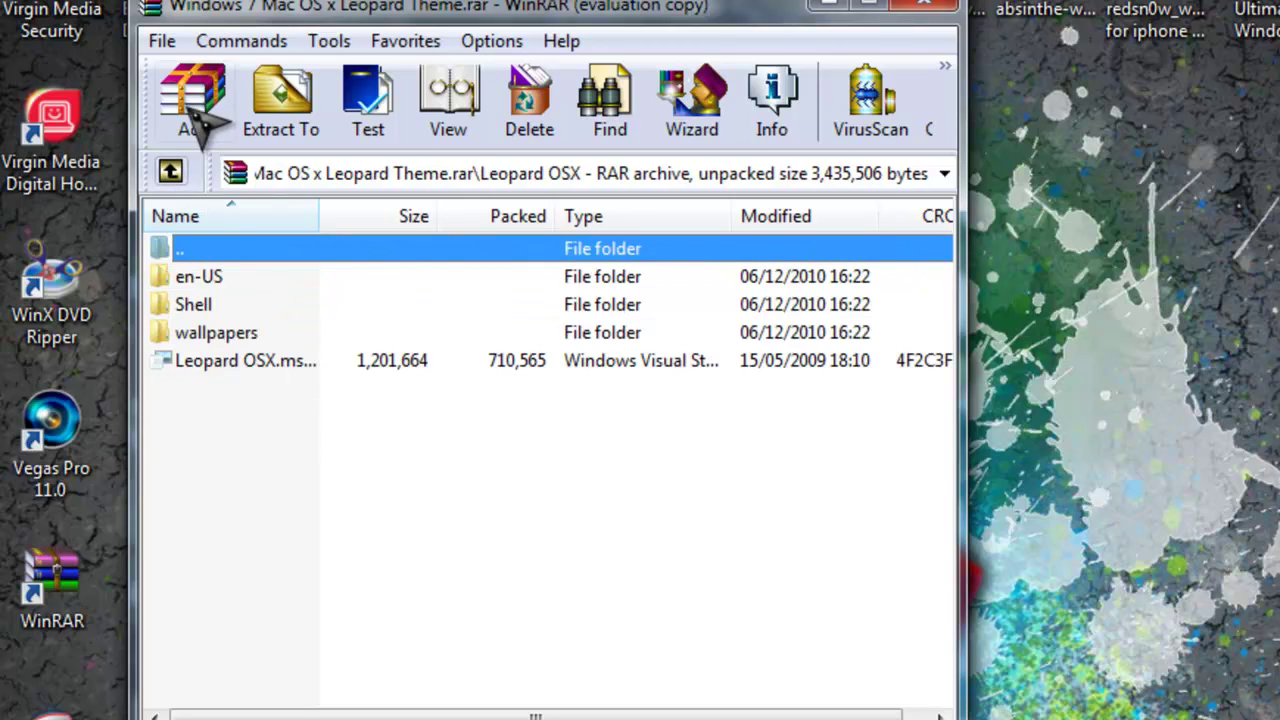
{"action": "key", "text": "BackSpace"}
{"action": "left_click", "coordinate": [216, 322]}
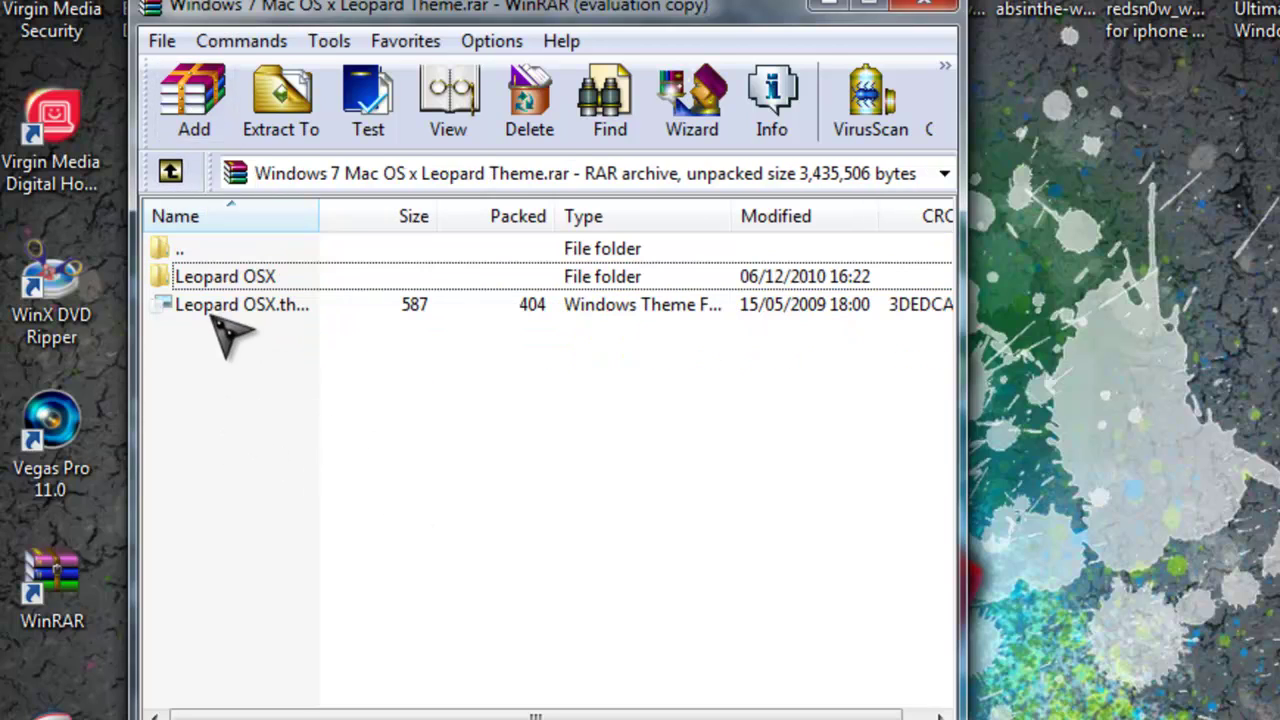
{"action": "left_click_drag", "start_coordinate": [427, 365], "coordinate": [505, 340]}
Reopen Windows 7 Mac OS x Leopard Theme.rar from the Temp folder and maximize WinRAR.
{"action": "double_click", "coordinate": [280, 250]}
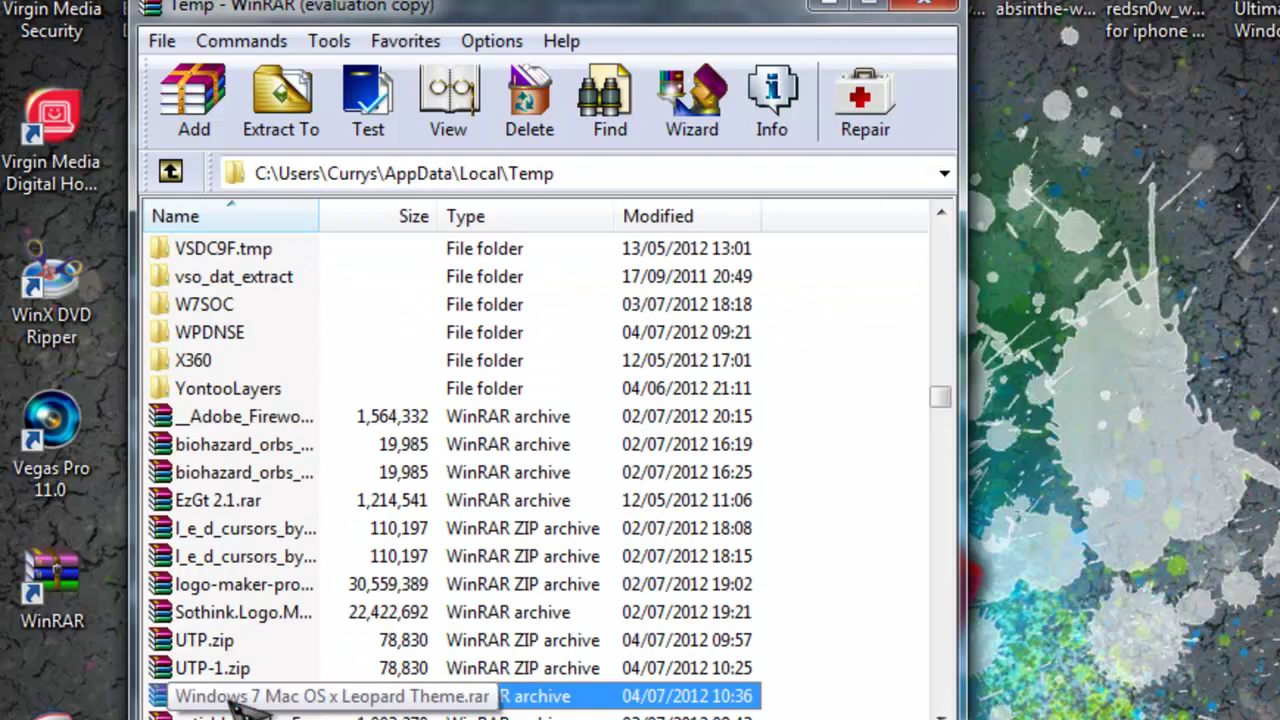
{"action": "double_click", "coordinate": [388, 700]}
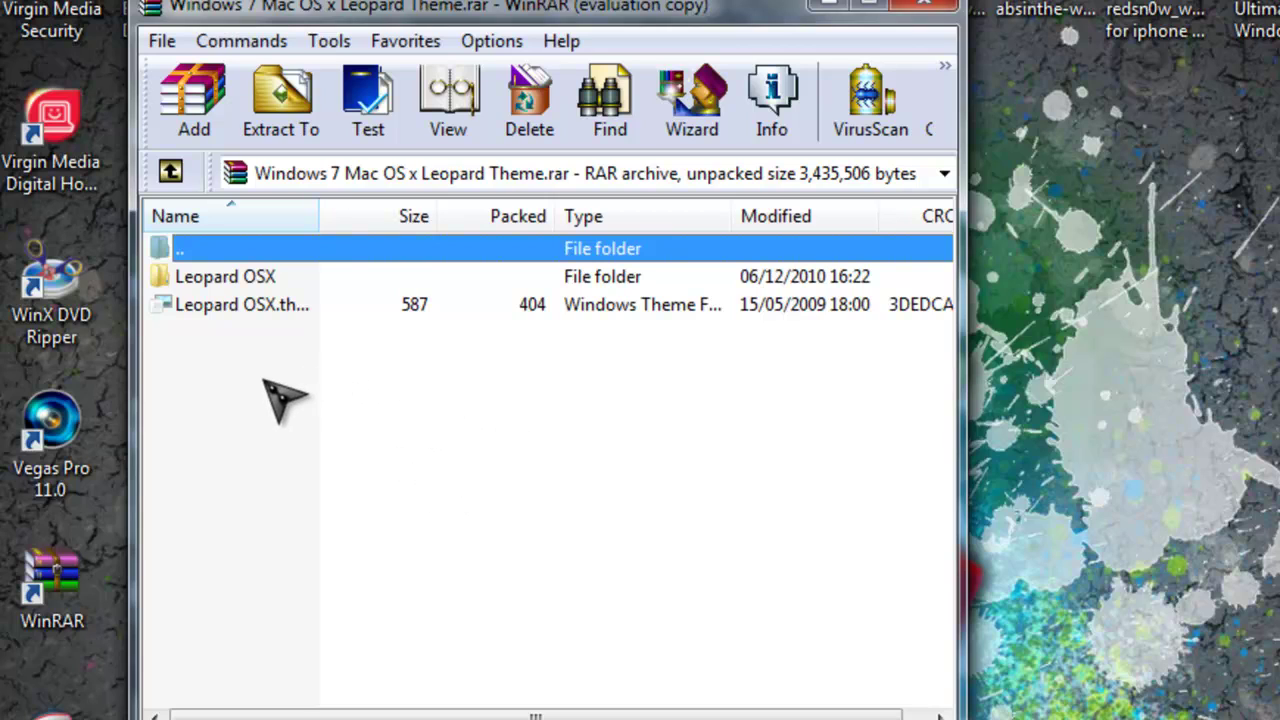
{"action": "left_click_drag", "start_coordinate": [262, 378], "coordinate": [356, 292]}
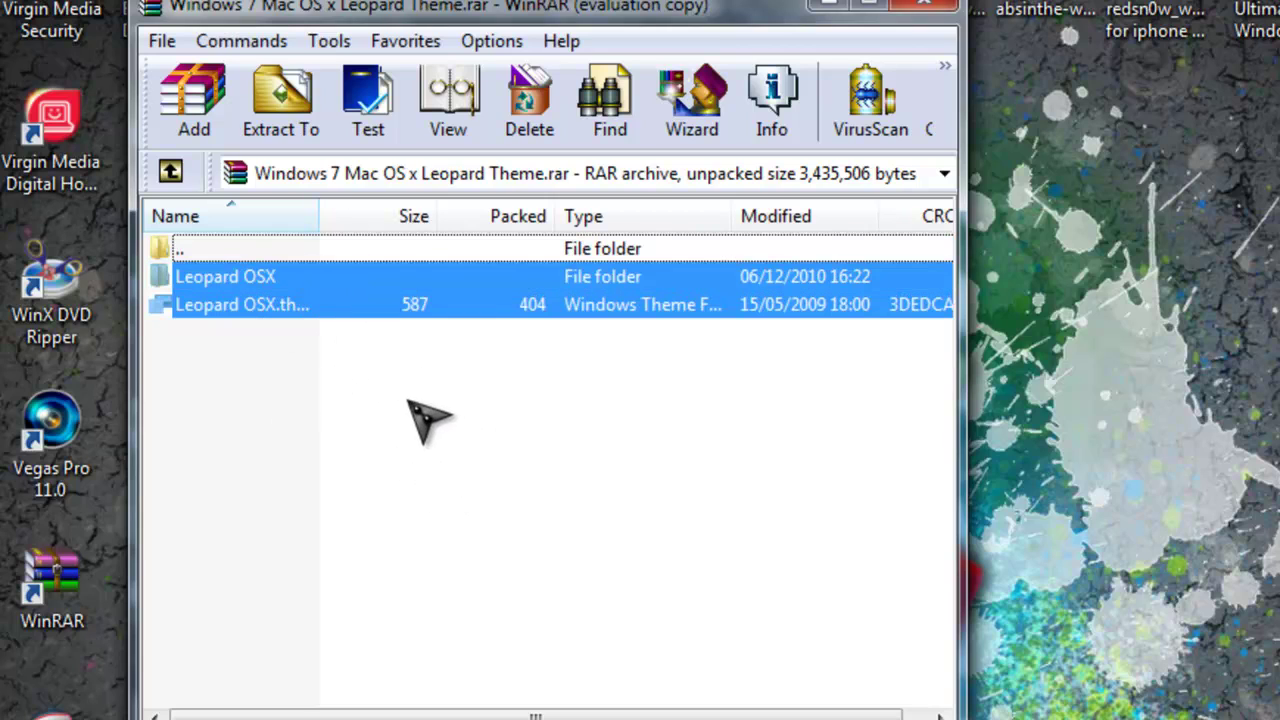
{"action": "left_click", "coordinate": [410, 402]}
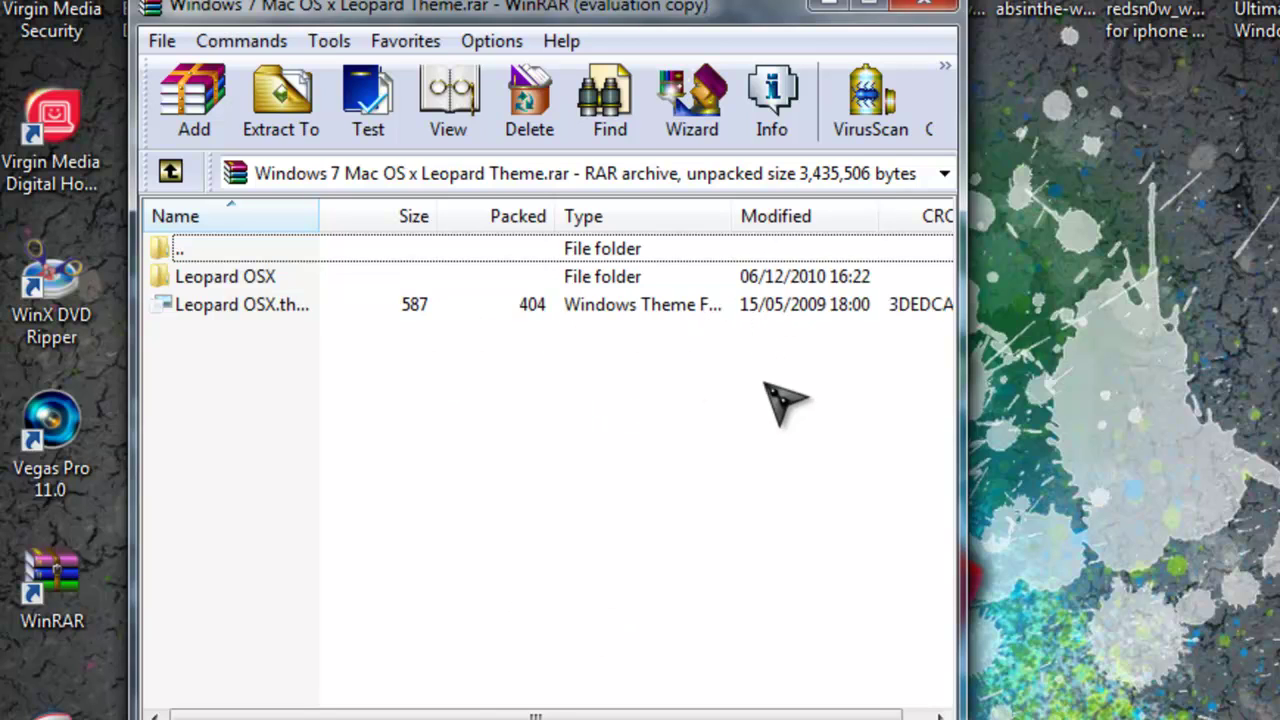
{"action": "left_click", "coordinate": [868, 10]}
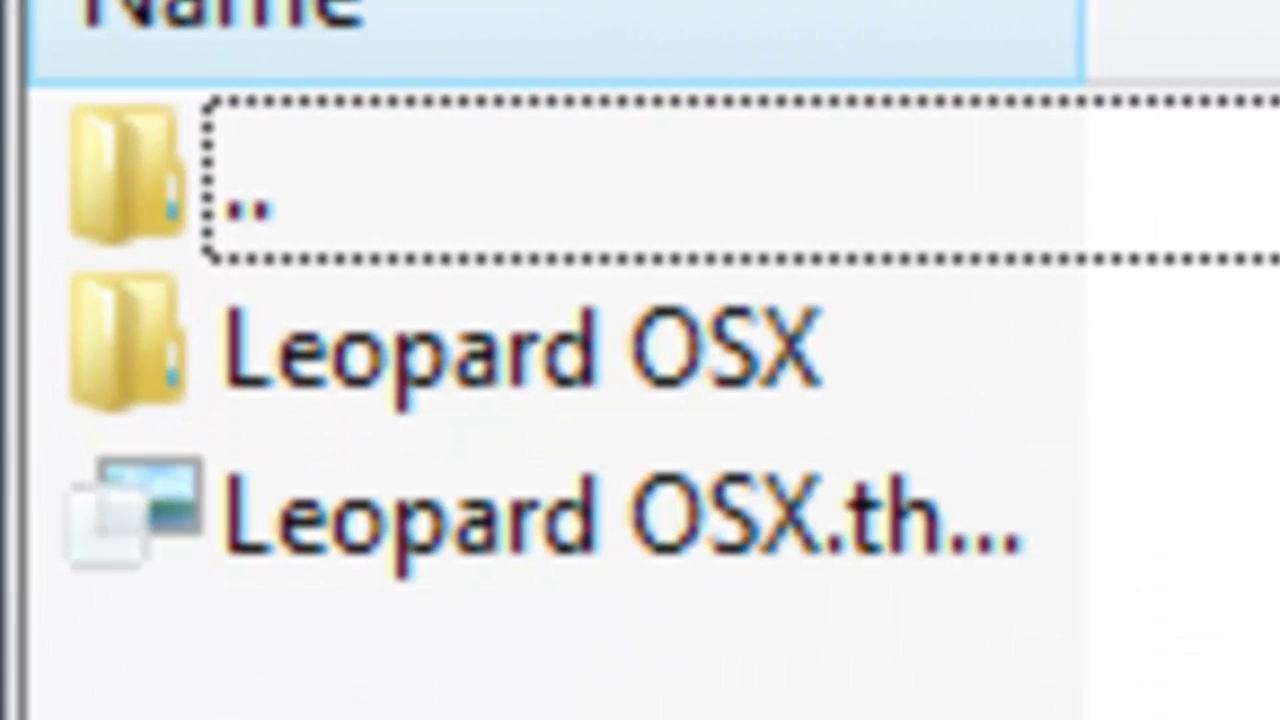
{"action": "left_click", "coordinate": [660, 345]}
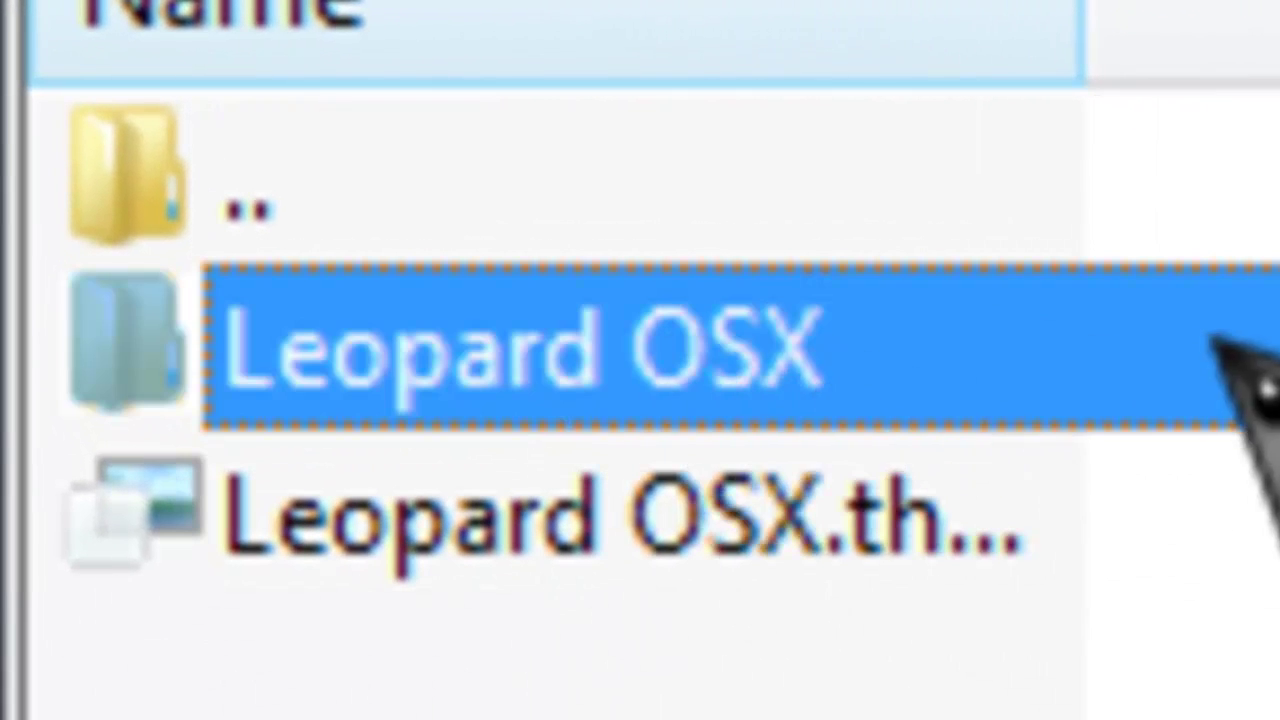
{"action": "left_click", "coordinate": [680, 400], "text": "ctrl"}
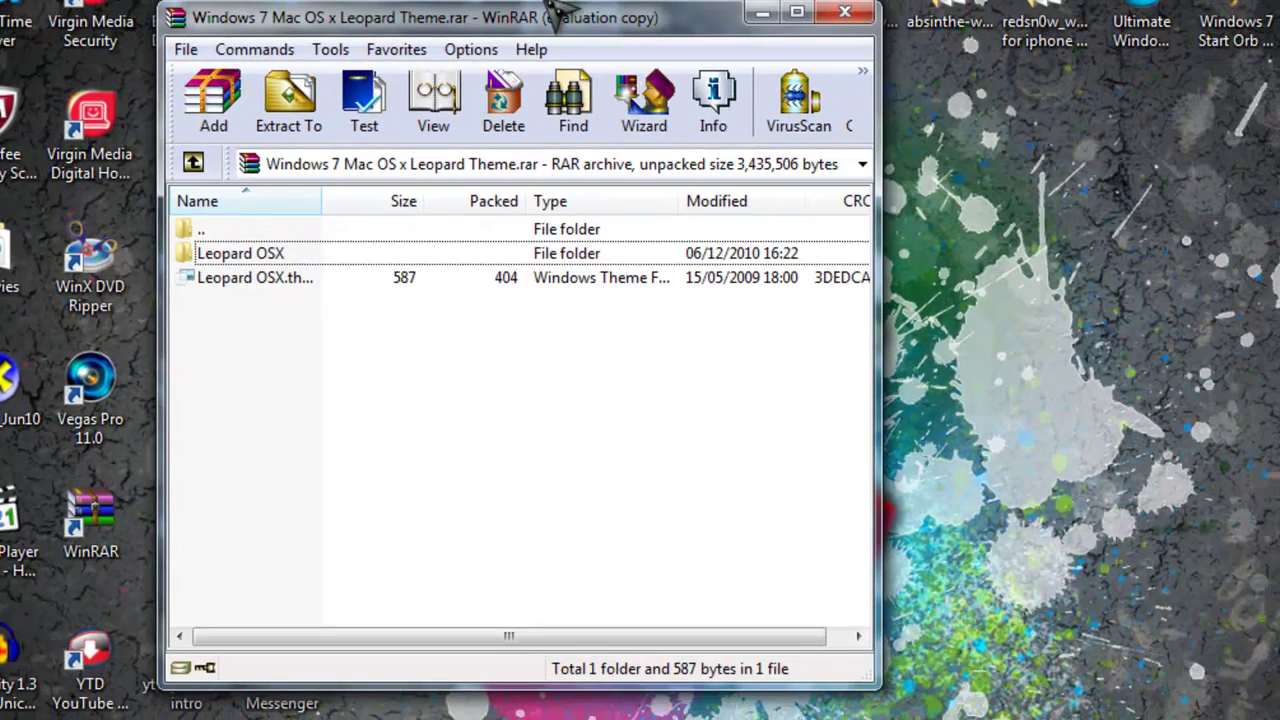
Move WinRAR aside and browse Computer to the Acer (C:) drive's Windows folder.
{"action": "left_click_drag", "start_coordinate": [550, 18], "coordinate": [1208, 28]}
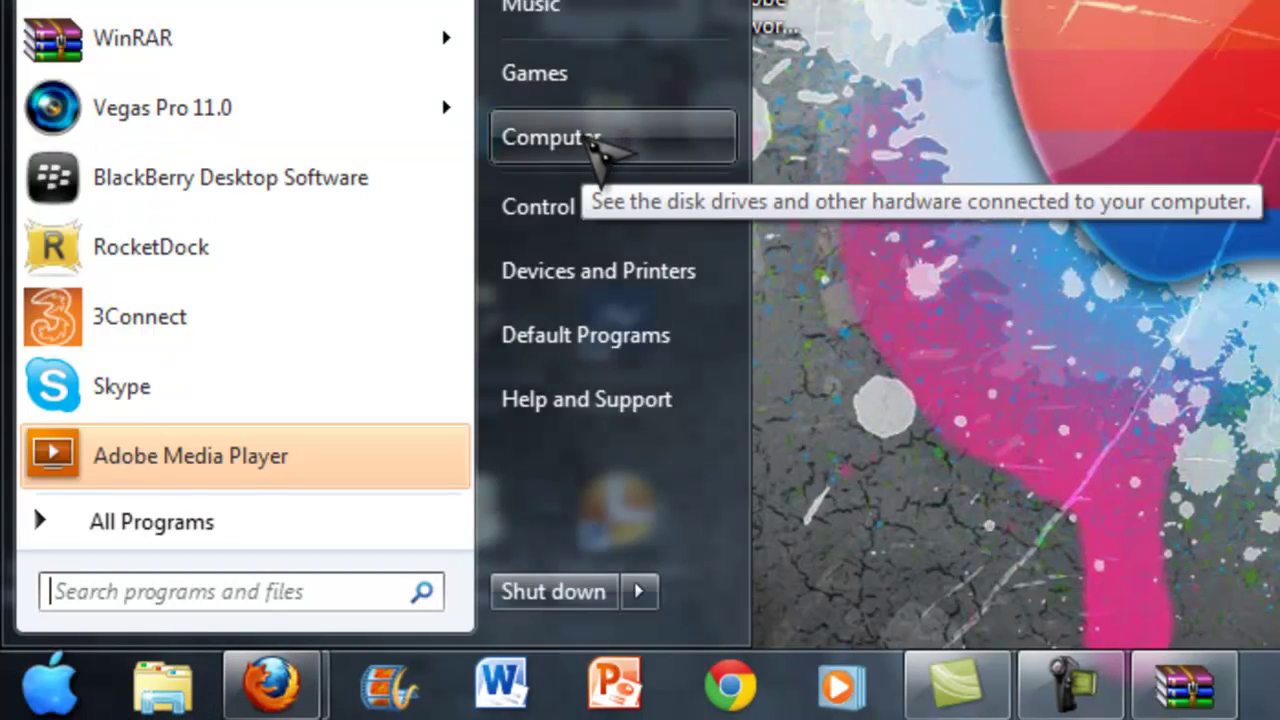
{"action": "left_click", "coordinate": [594, 144]}
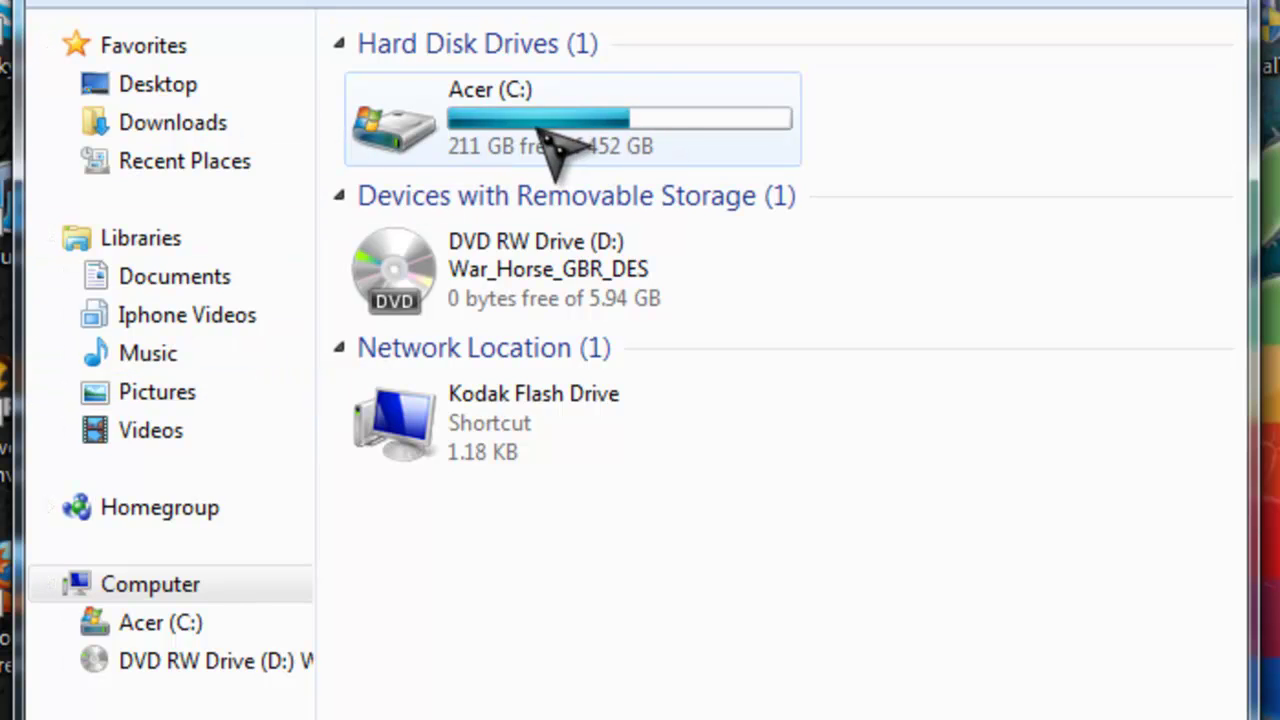
{"action": "mouse_move", "coordinate": [518, 116]}
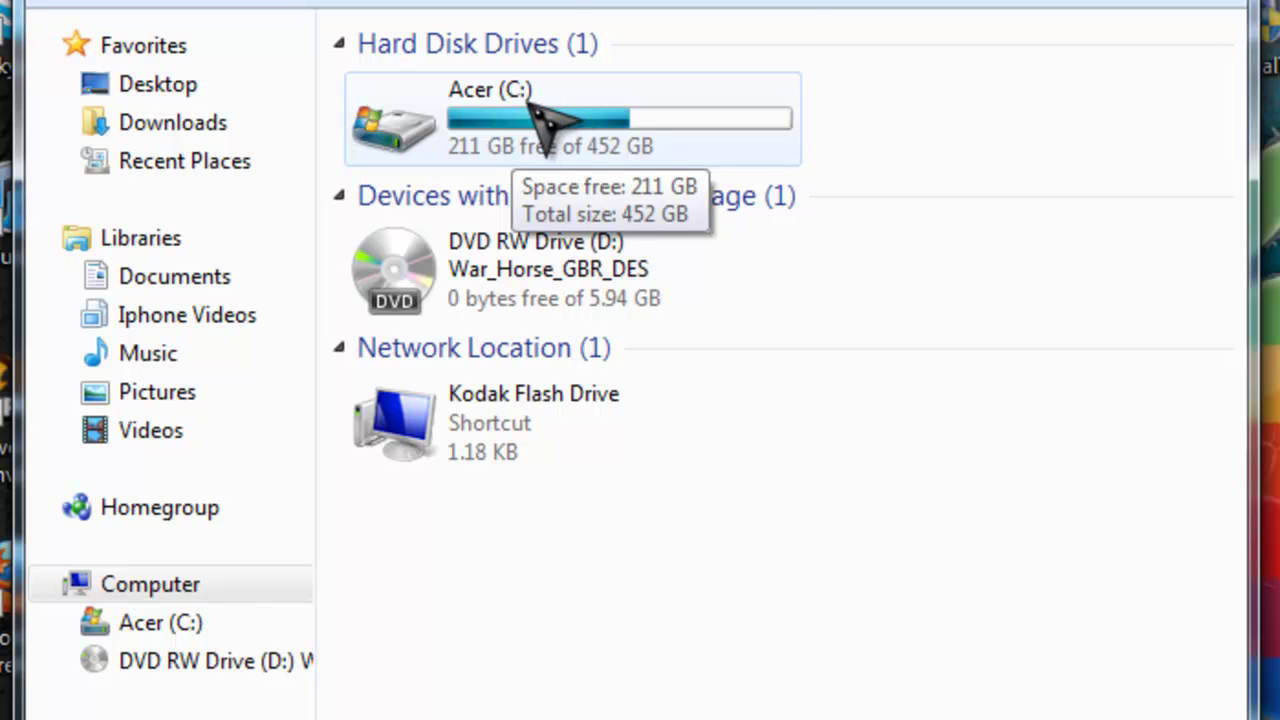
{"action": "double_click", "coordinate": [537, 112]}
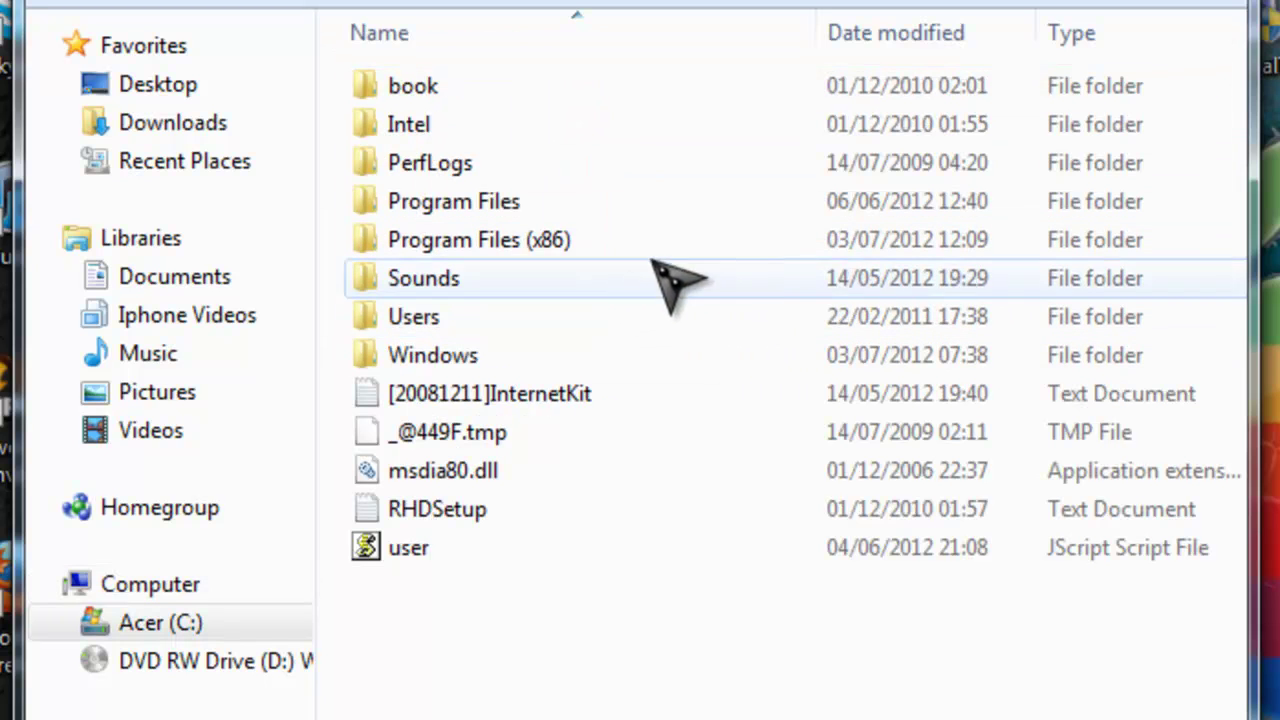
{"action": "double_click", "coordinate": [455, 360]}
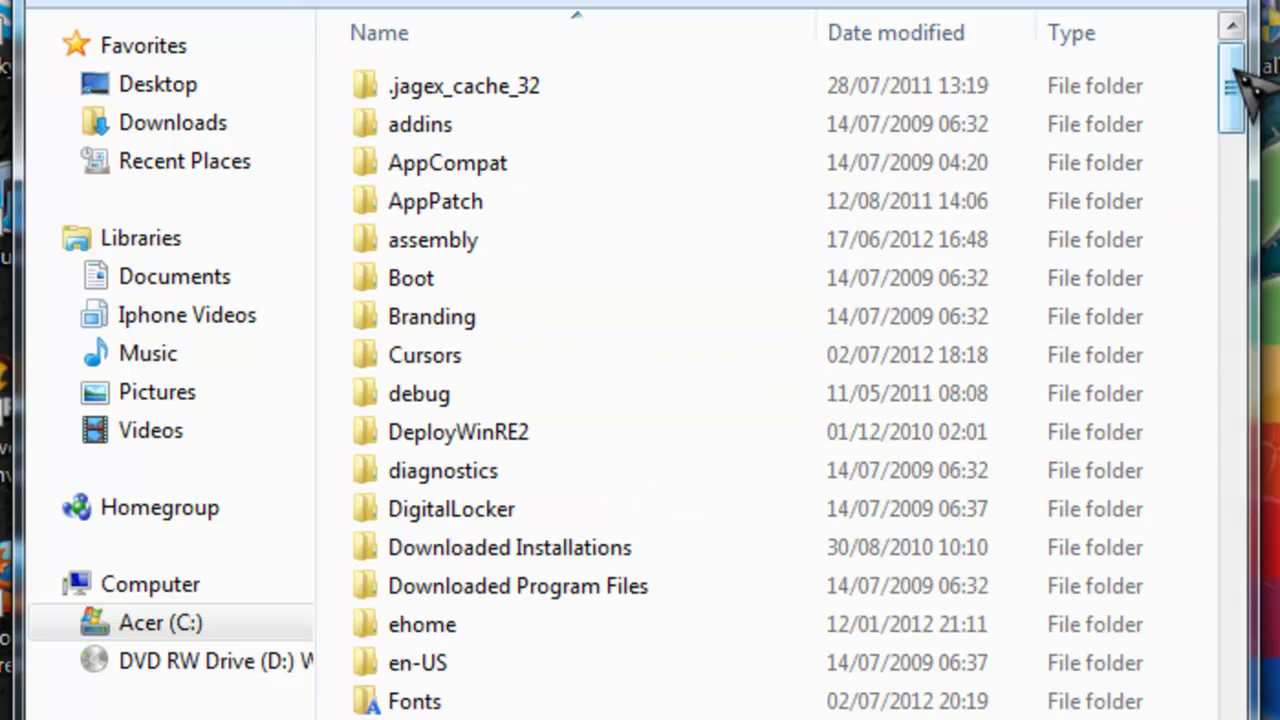
Scroll down C:\Windows and open Resources, then its Themes folder.
{"action": "scroll", "coordinate": [1235, 100], "scroll_direction": "down", "scroll_amount": 2}
{"action": "left_click_drag", "start_coordinate": [1238, 102], "coordinate": [1246, 213]}
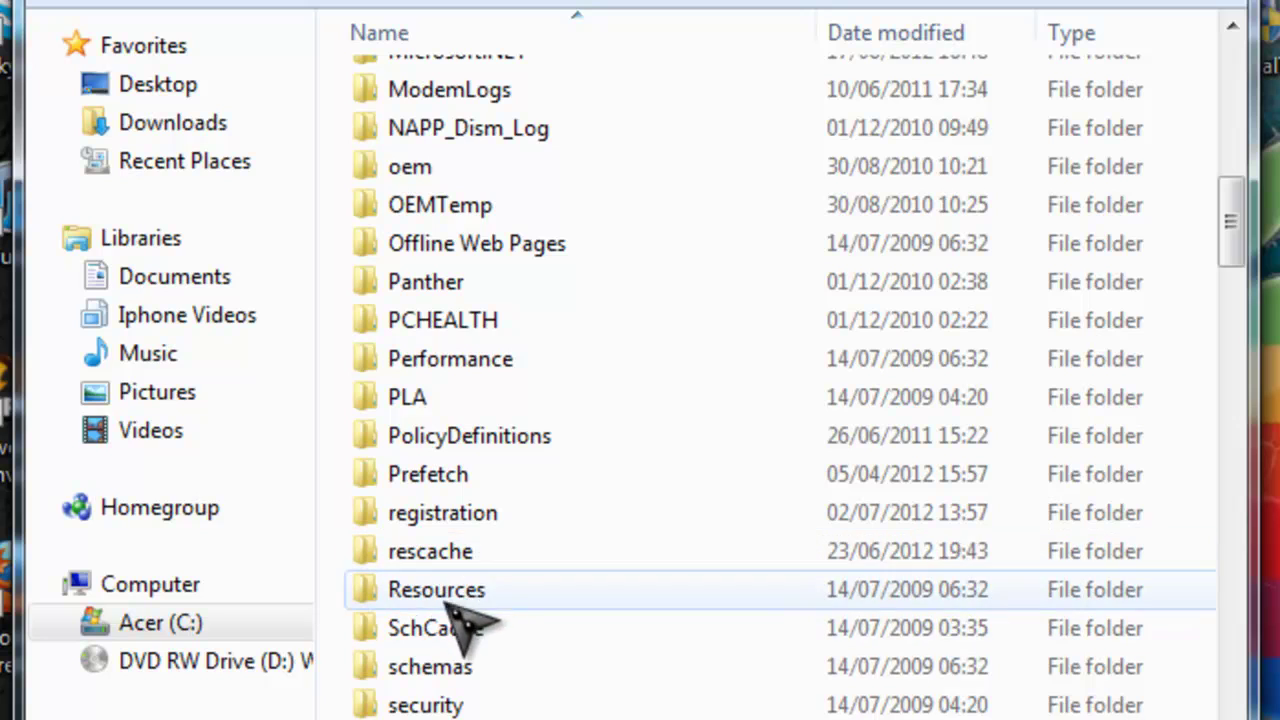
{"action": "mouse_move", "coordinate": [430, 558]}
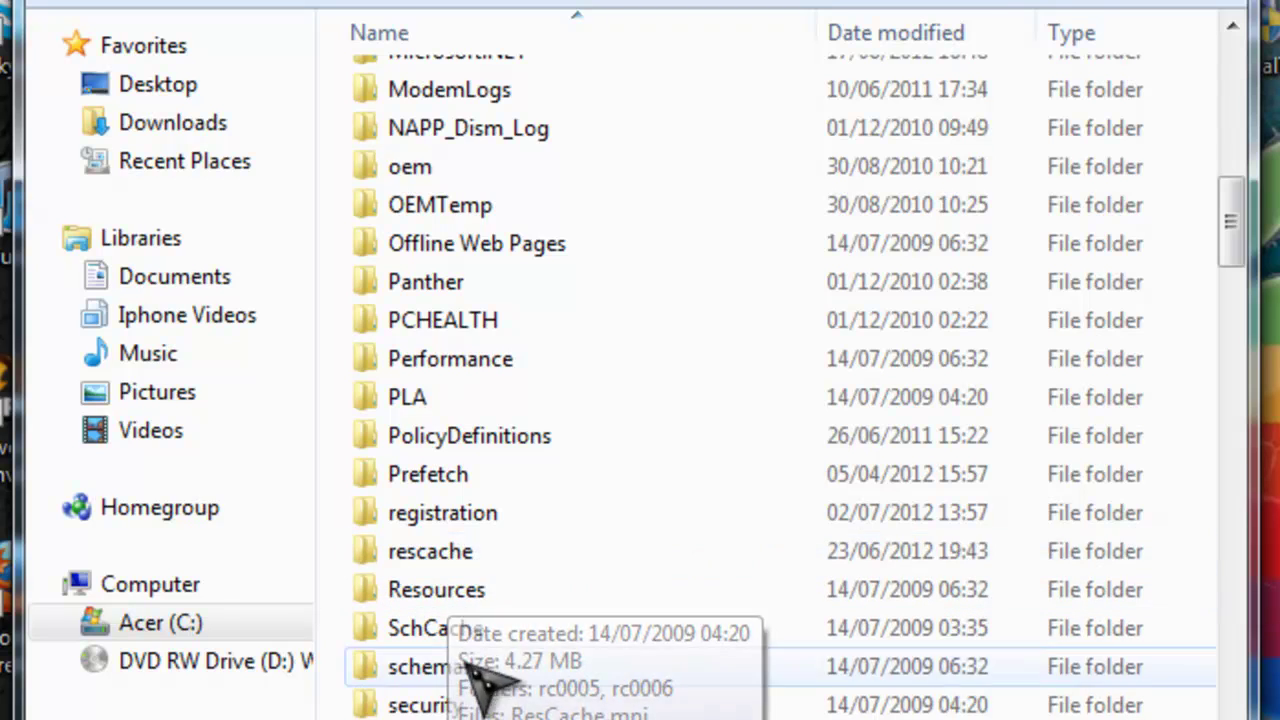
{"action": "double_click", "coordinate": [485, 607]}
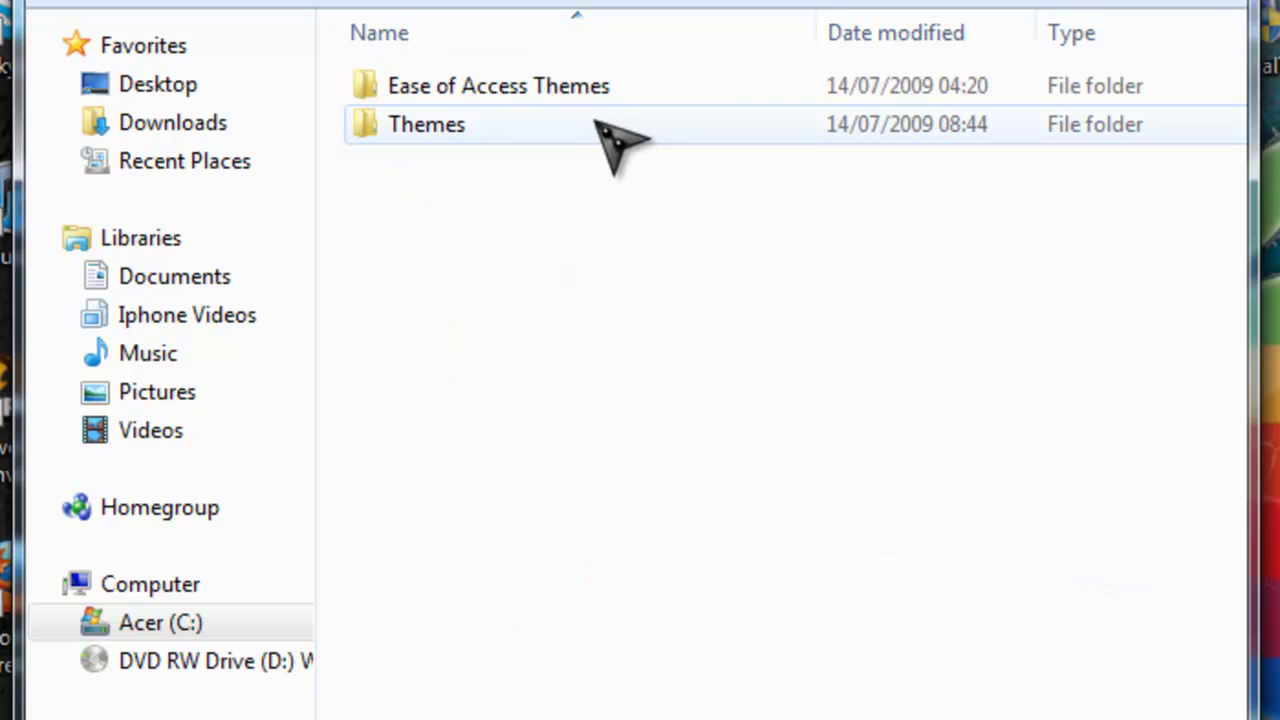
{"action": "double_click", "coordinate": [597, 124]}
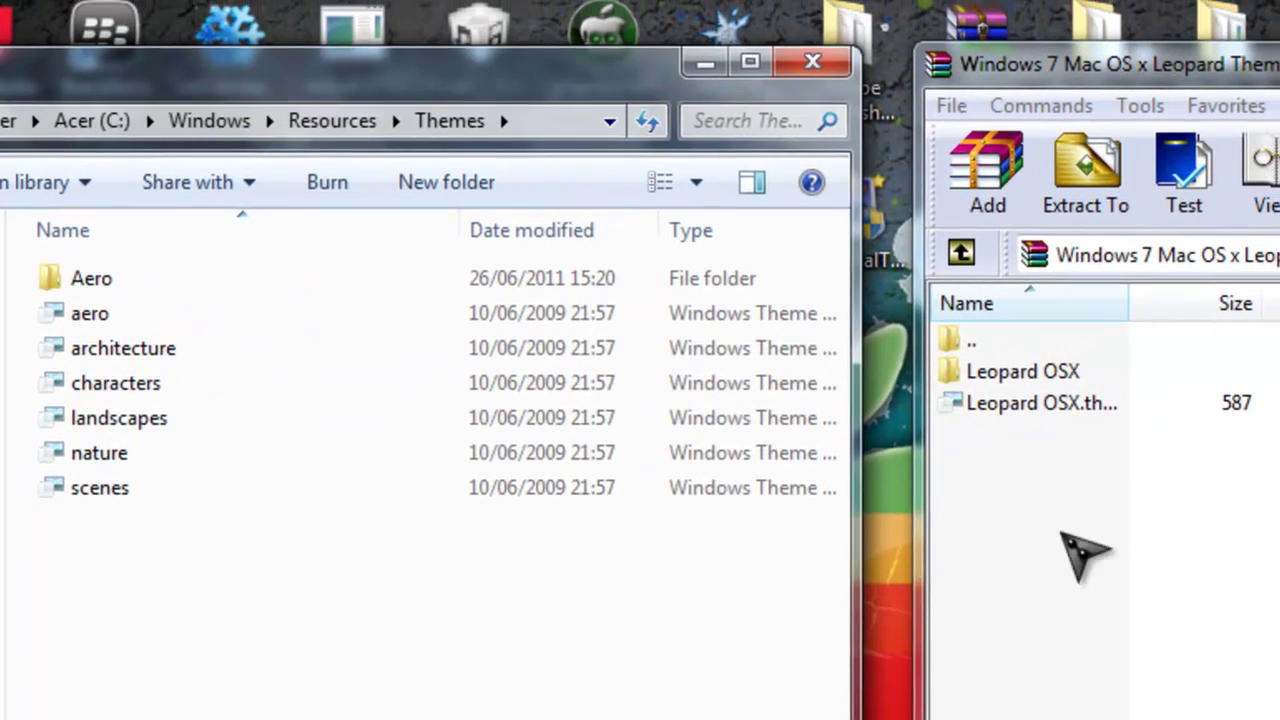
Drag the Leopard OSX folder and theme file from WinRAR into Themes, approve admin access, and close both windows.
{"action": "left_click_drag", "start_coordinate": [1055, 528], "coordinate": [1140, 400]}
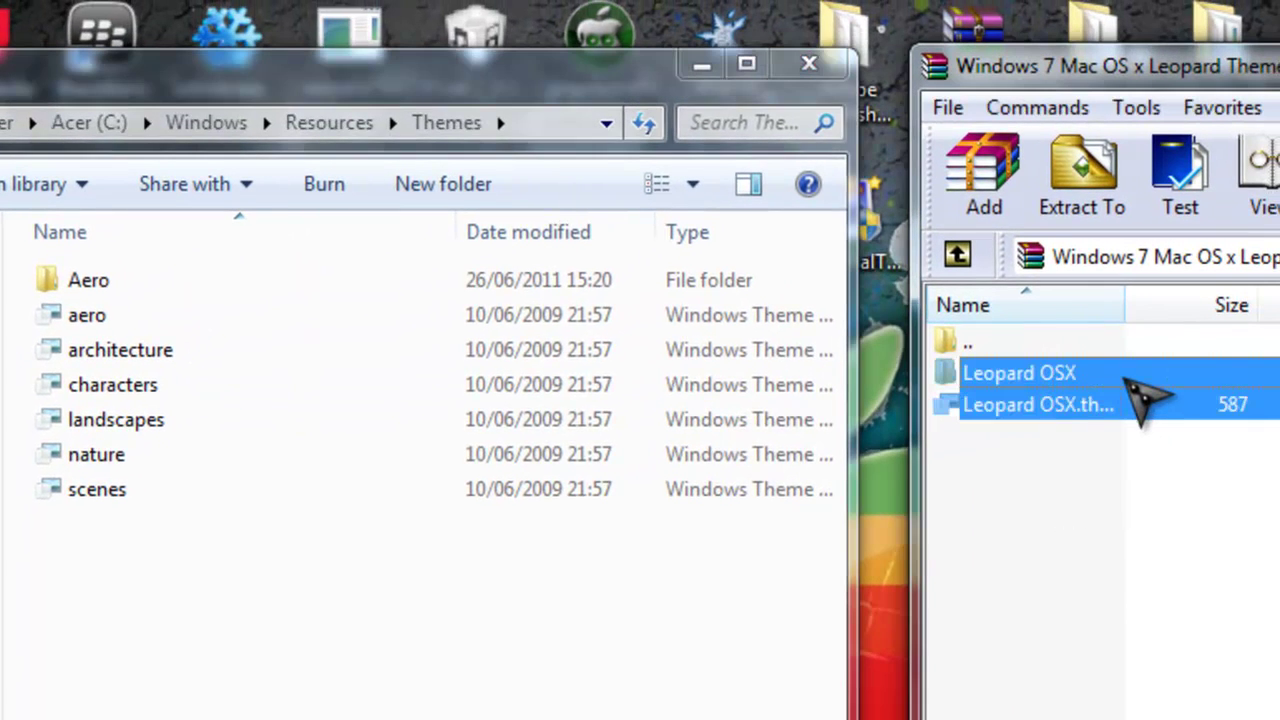
{"action": "right_click", "coordinate": [1142, 398]}
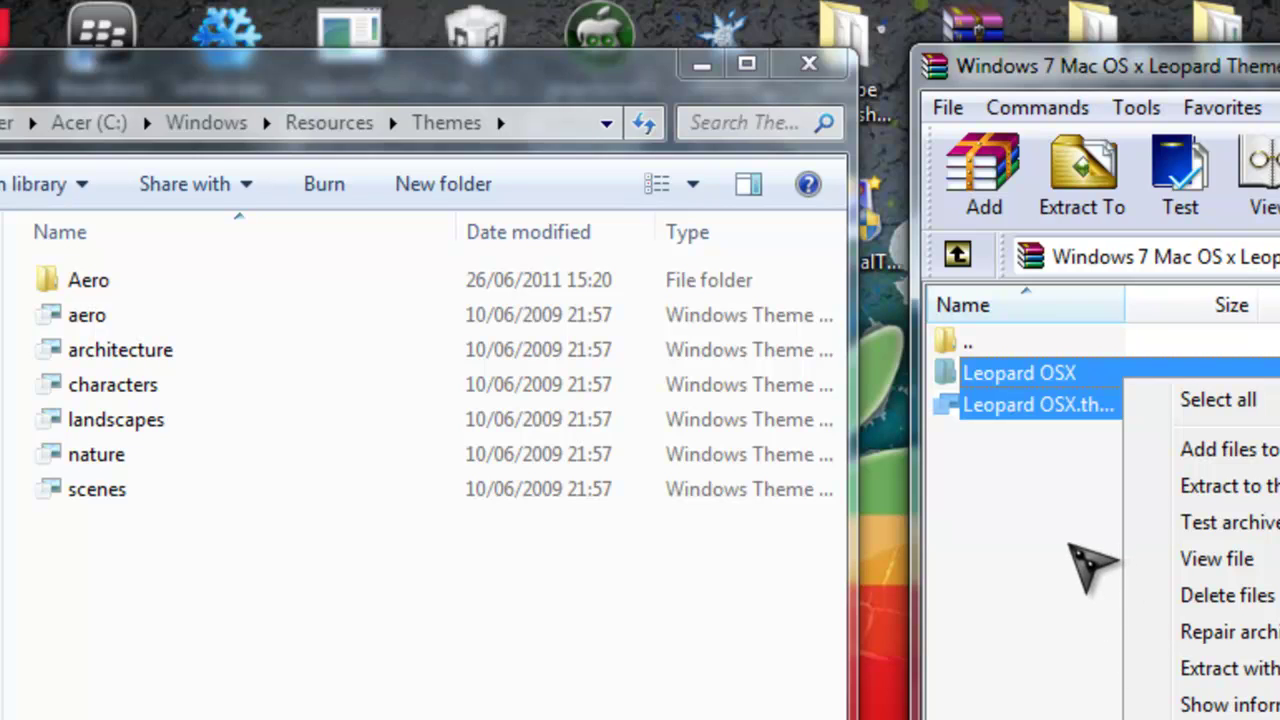
{"action": "key", "text": "Escape"}
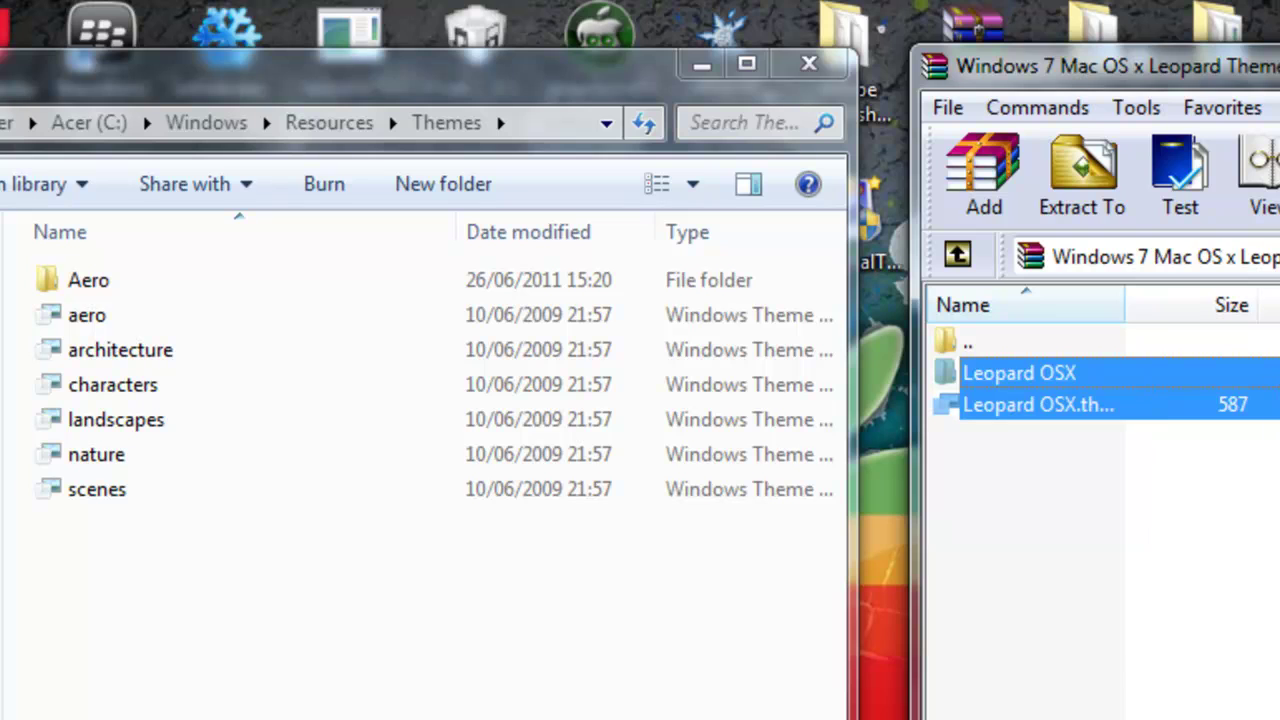
{"action": "left_click_drag", "start_coordinate": [598, 532], "coordinate": [403, 610]}
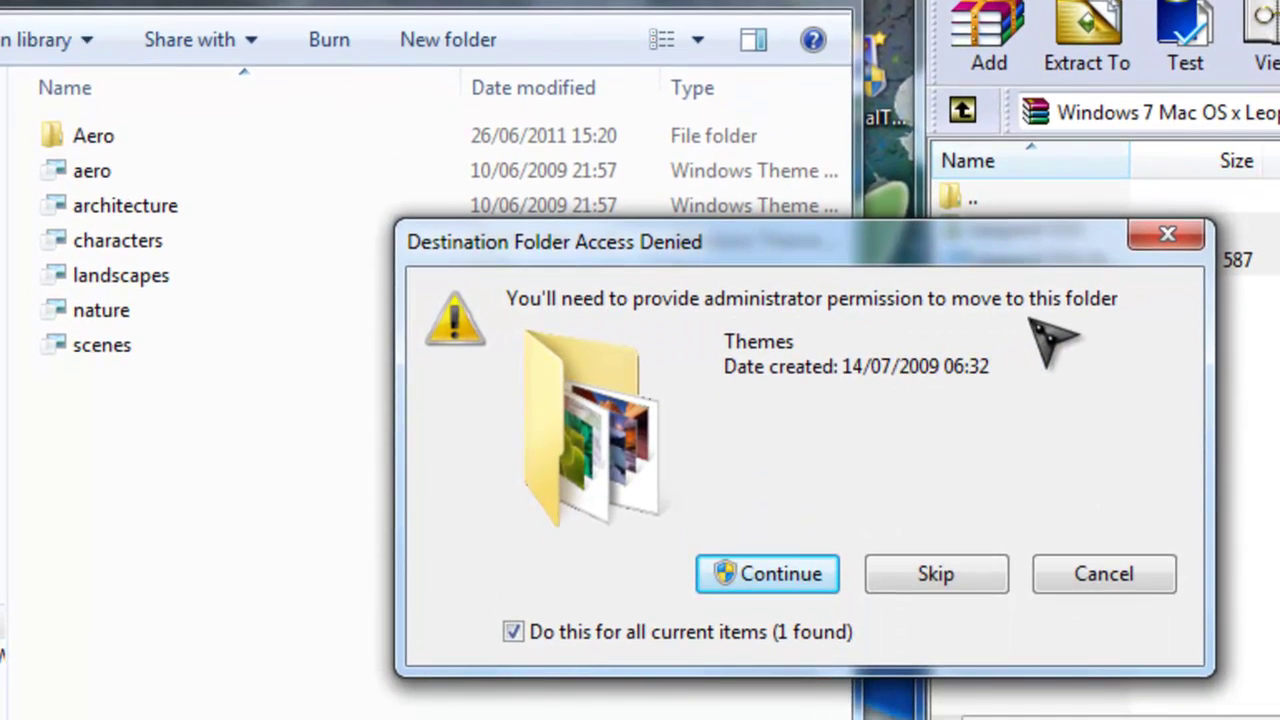
{"action": "left_click", "coordinate": [792, 576]}
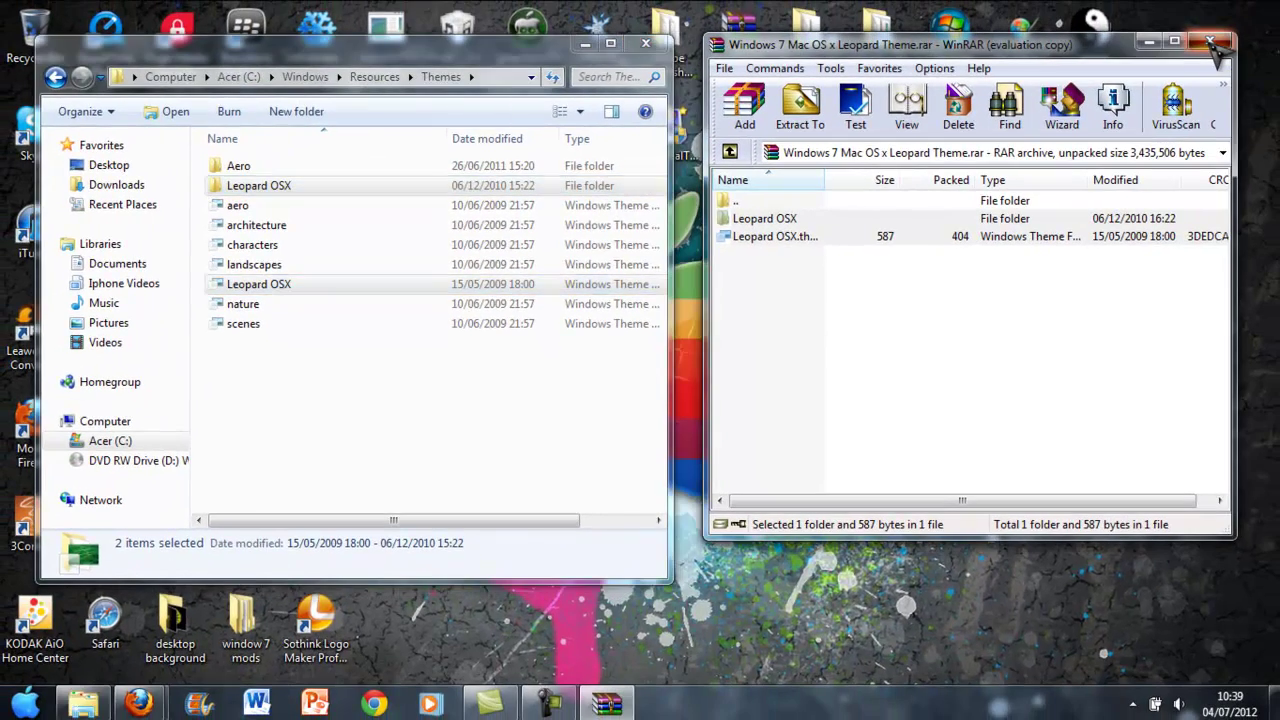
{"action": "left_click", "coordinate": [1210, 42]}
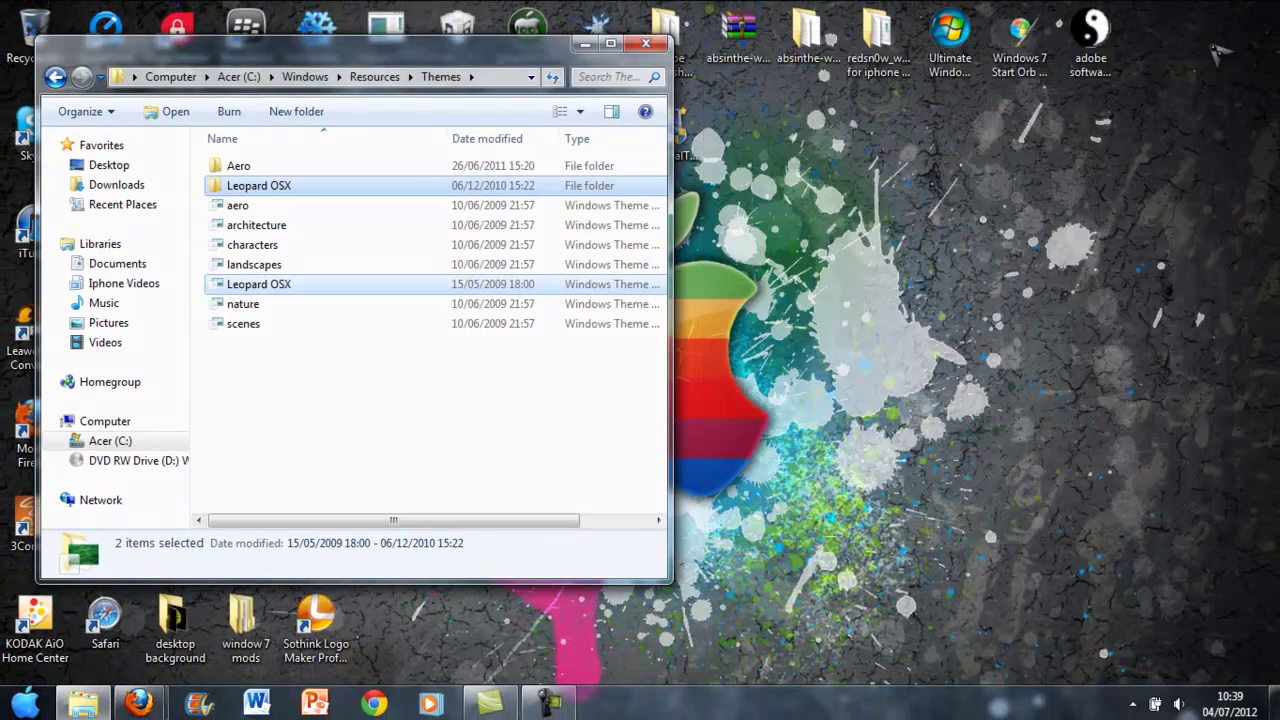
{"action": "left_click", "coordinate": [647, 44]}
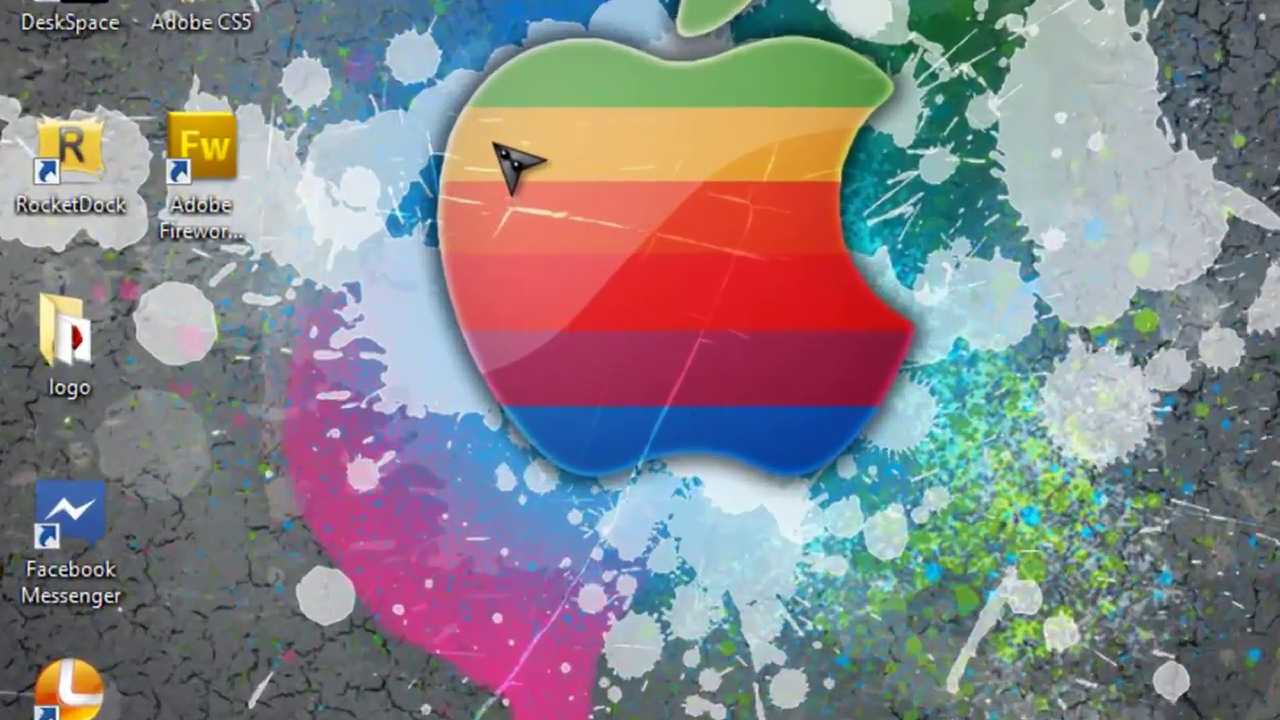
Open Personalize from the desktop's right-click menu and scroll down to the Installed Themes list.
{"action": "right_click", "coordinate": [556, 317]}
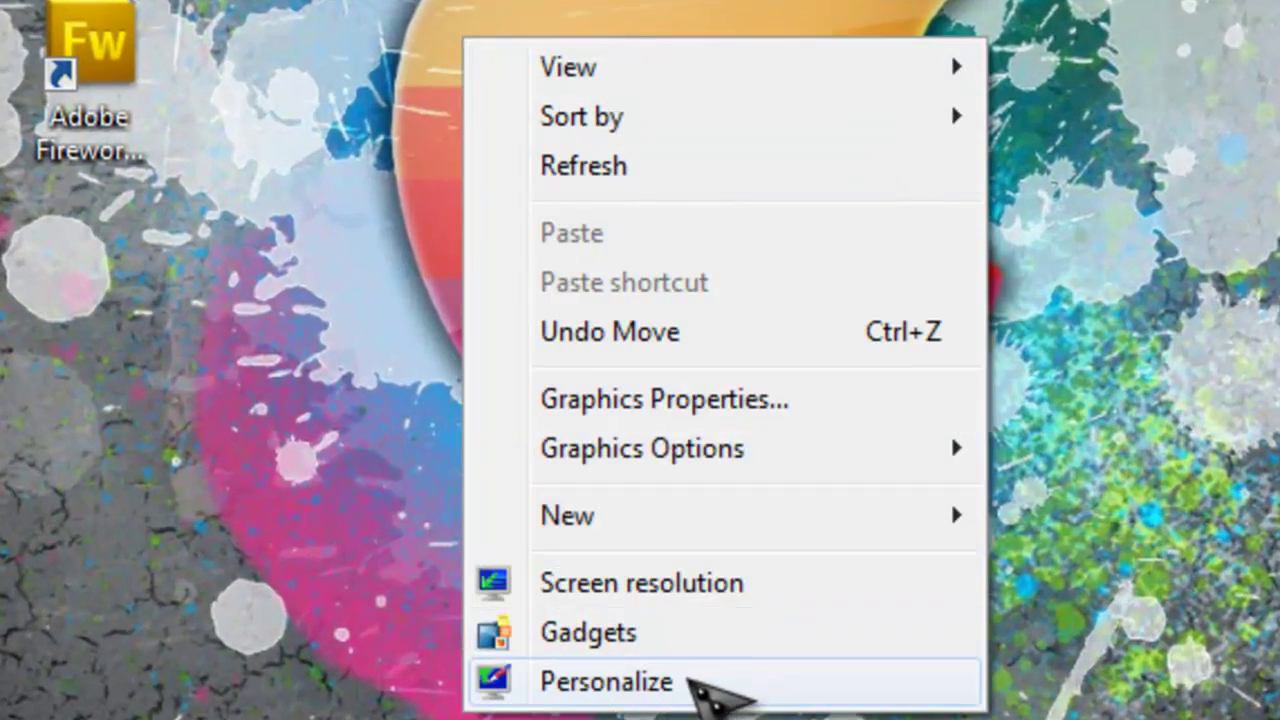
{"action": "left_click", "coordinate": [605, 681]}
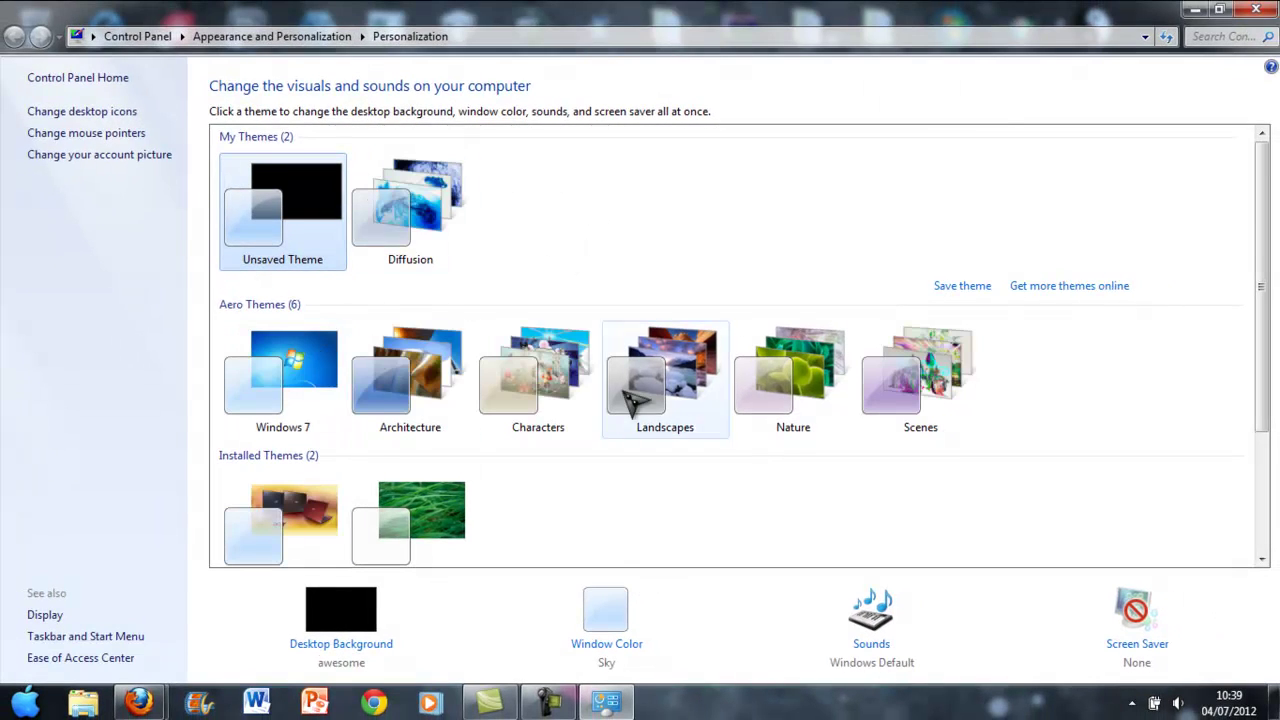
{"action": "left_click_drag", "start_coordinate": [1265, 275], "coordinate": [1268, 286]}
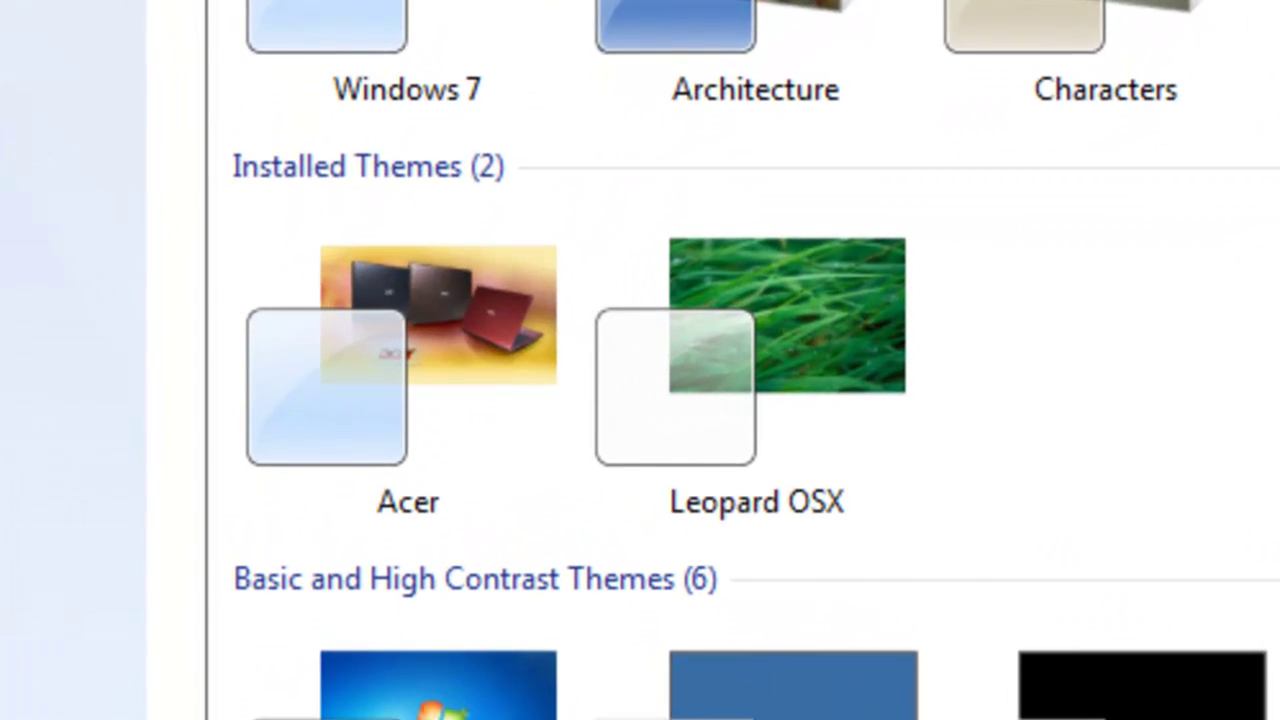
{"action": "scroll", "coordinate": [756, 360], "scroll_direction": "down", "scroll_amount": 2}
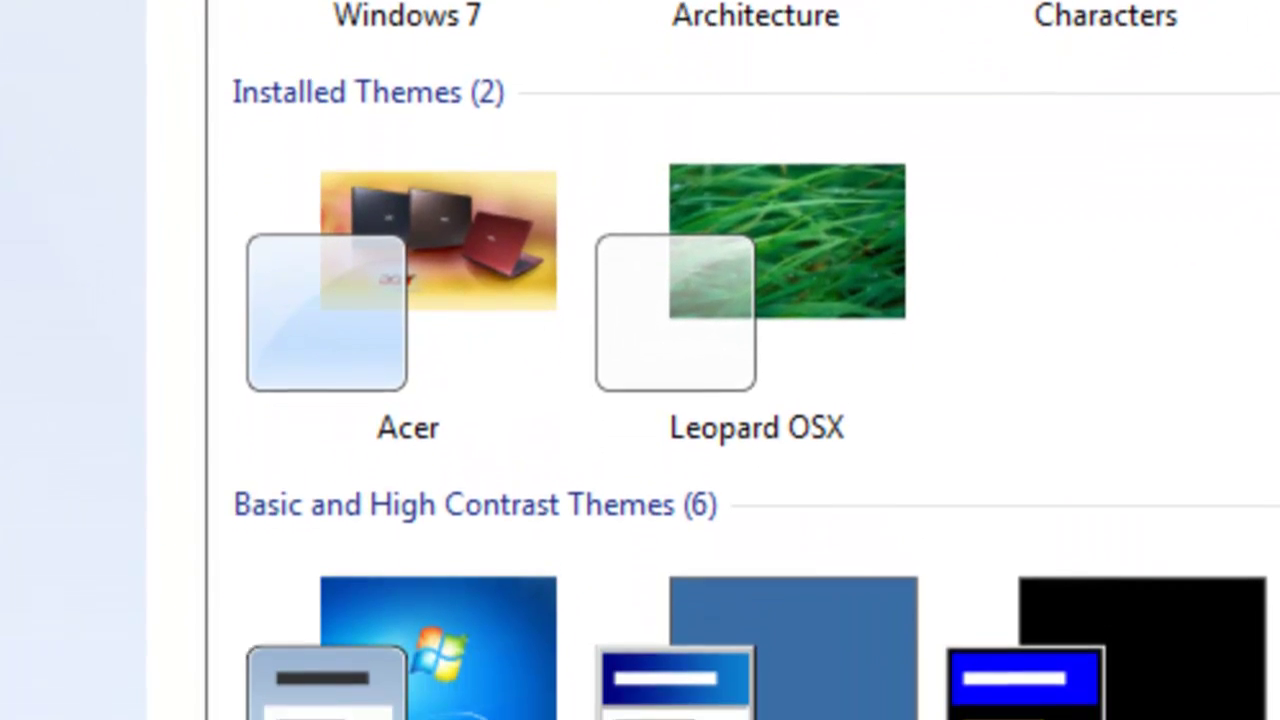
{"action": "scroll", "coordinate": [740, 360], "scroll_direction": "up", "scroll_amount": 5}
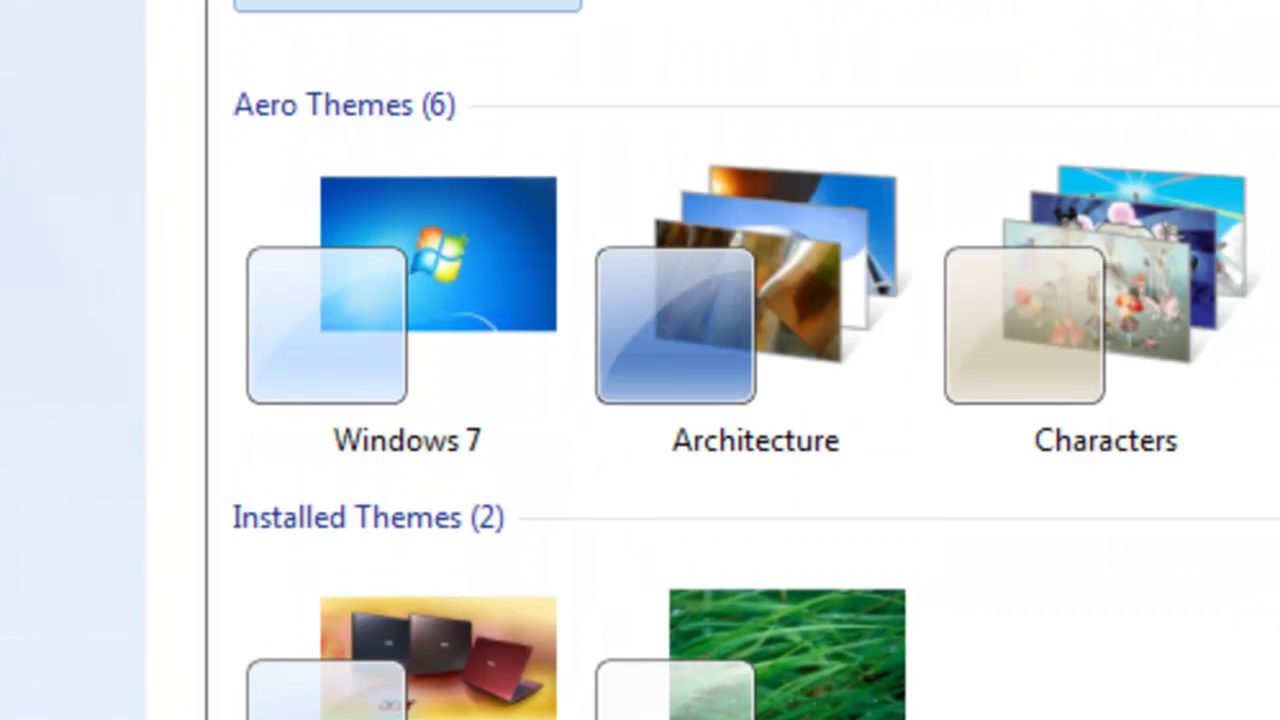
{"action": "scroll", "coordinate": [740, 360], "scroll_direction": "down", "scroll_amount": 5}
{"action": "scroll", "coordinate": [740, 360], "scroll_direction": "up", "scroll_amount": 5}
{"action": "scroll", "coordinate": [740, 360], "scroll_direction": "down", "scroll_amount": 5}
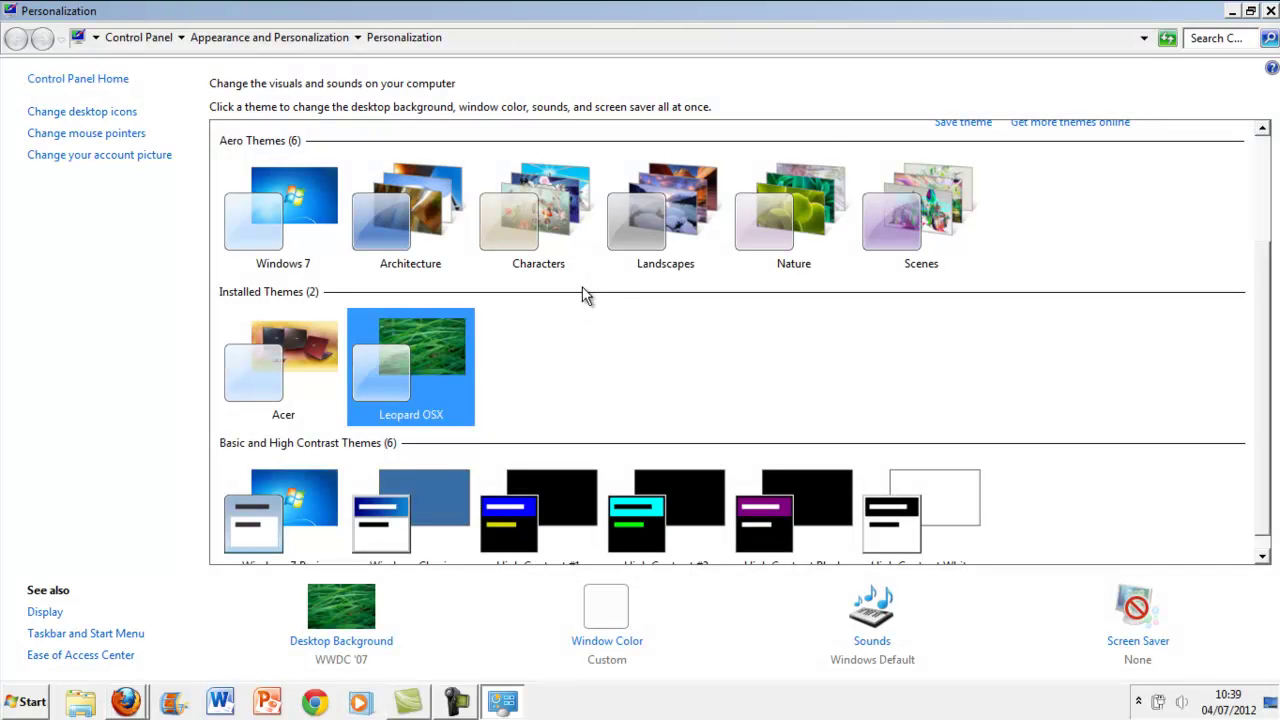
{"action": "key", "text": "super+d"}
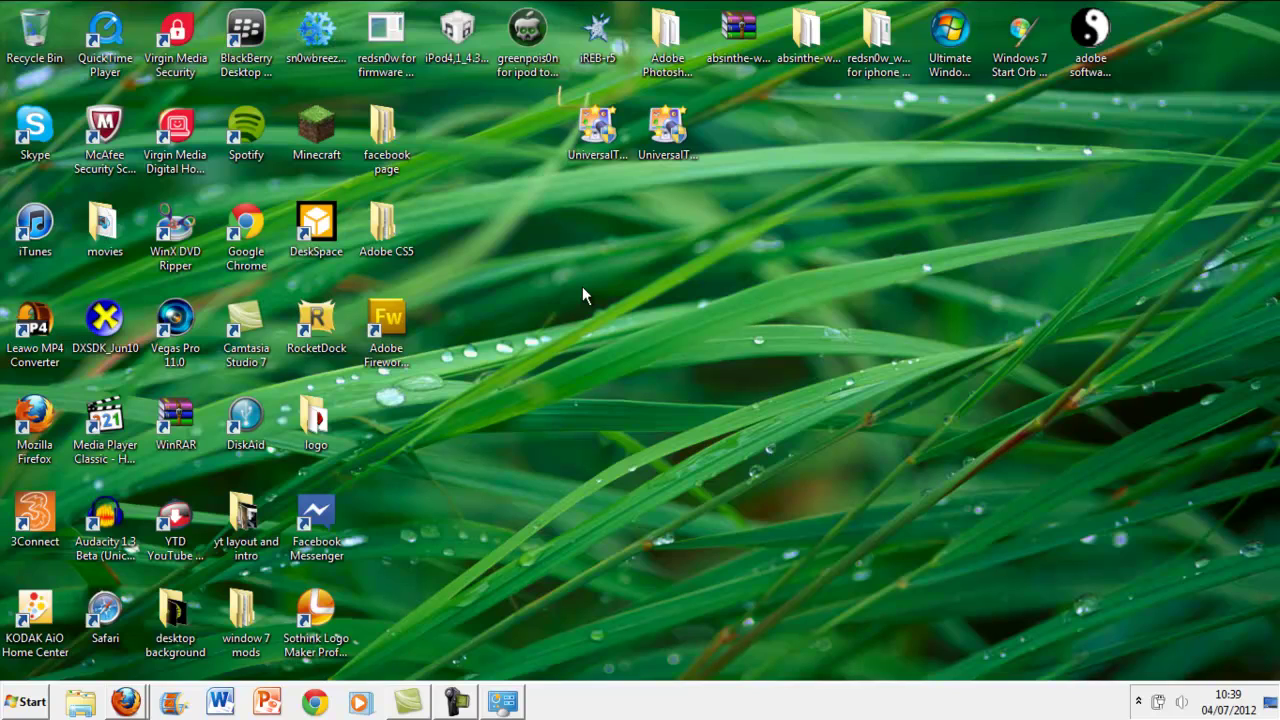
{"action": "key", "text": "super+d"}
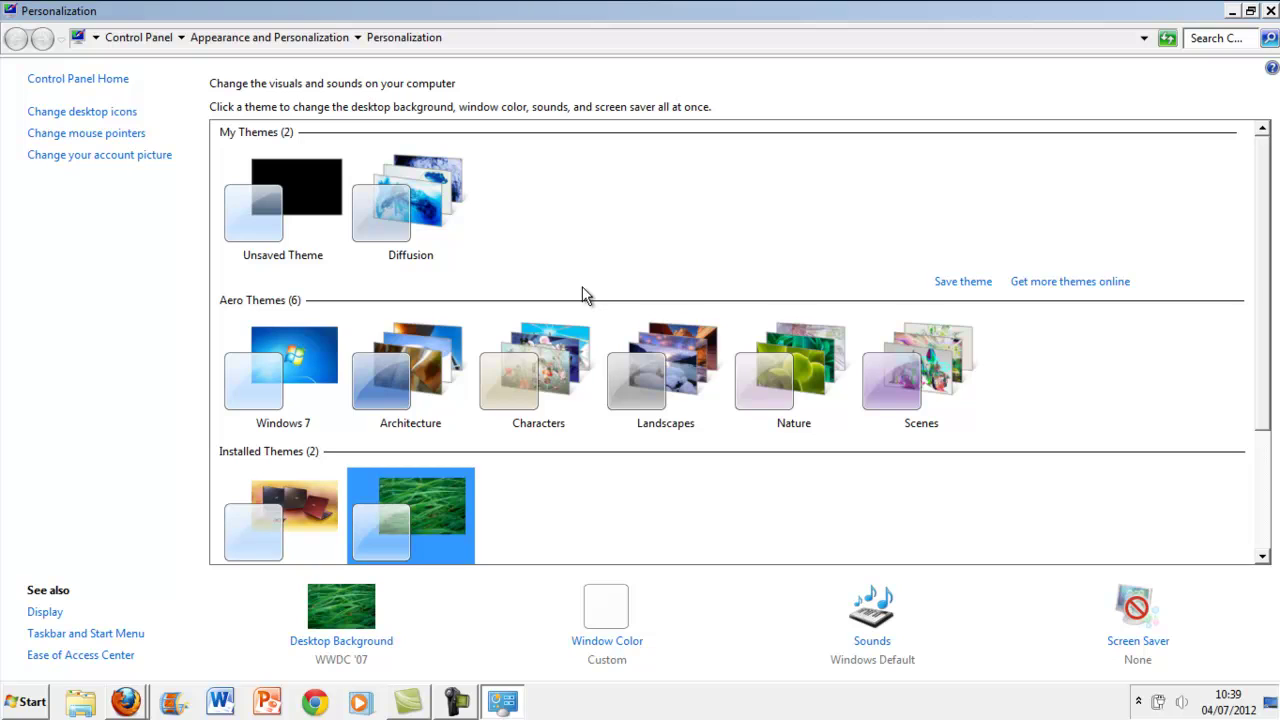
{"action": "scroll", "coordinate": [584, 295], "scroll_direction": "down", "scroll_amount": 3}
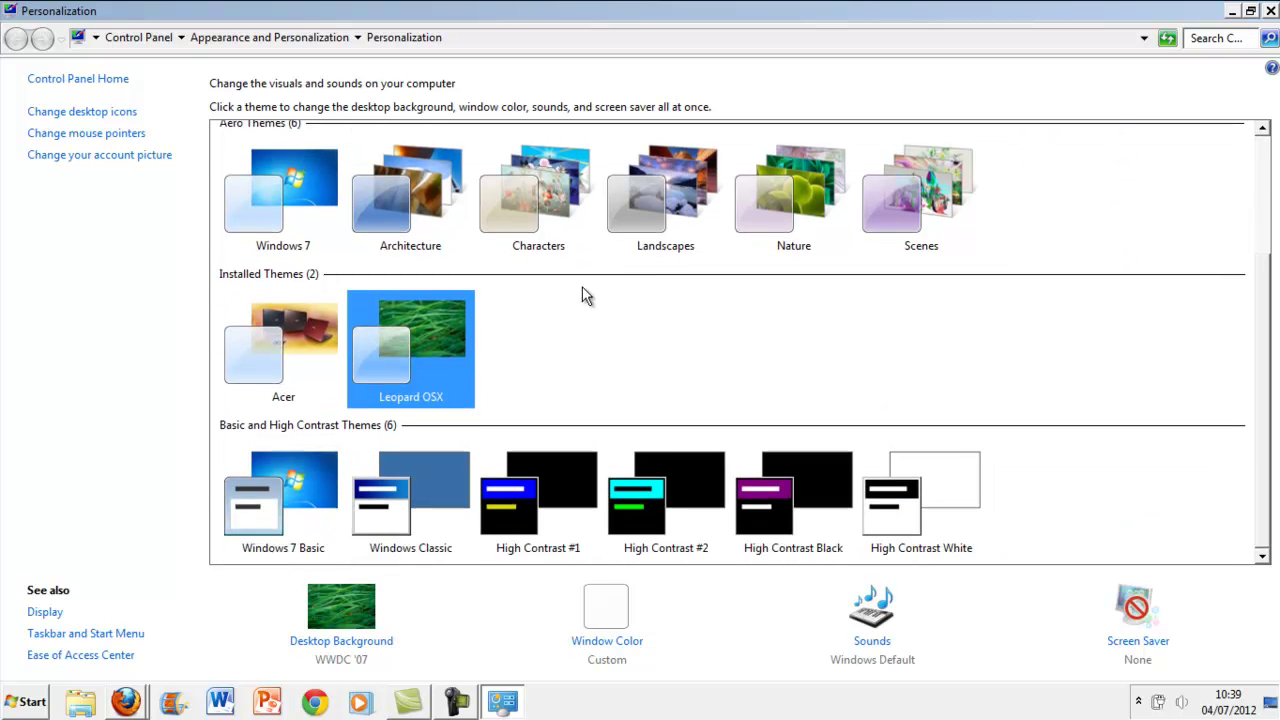
{"action": "scroll", "coordinate": [584, 295], "scroll_direction": "up", "scroll_amount": 2}
{"action": "scroll", "coordinate": [584, 294], "scroll_direction": "up", "scroll_amount": 2}
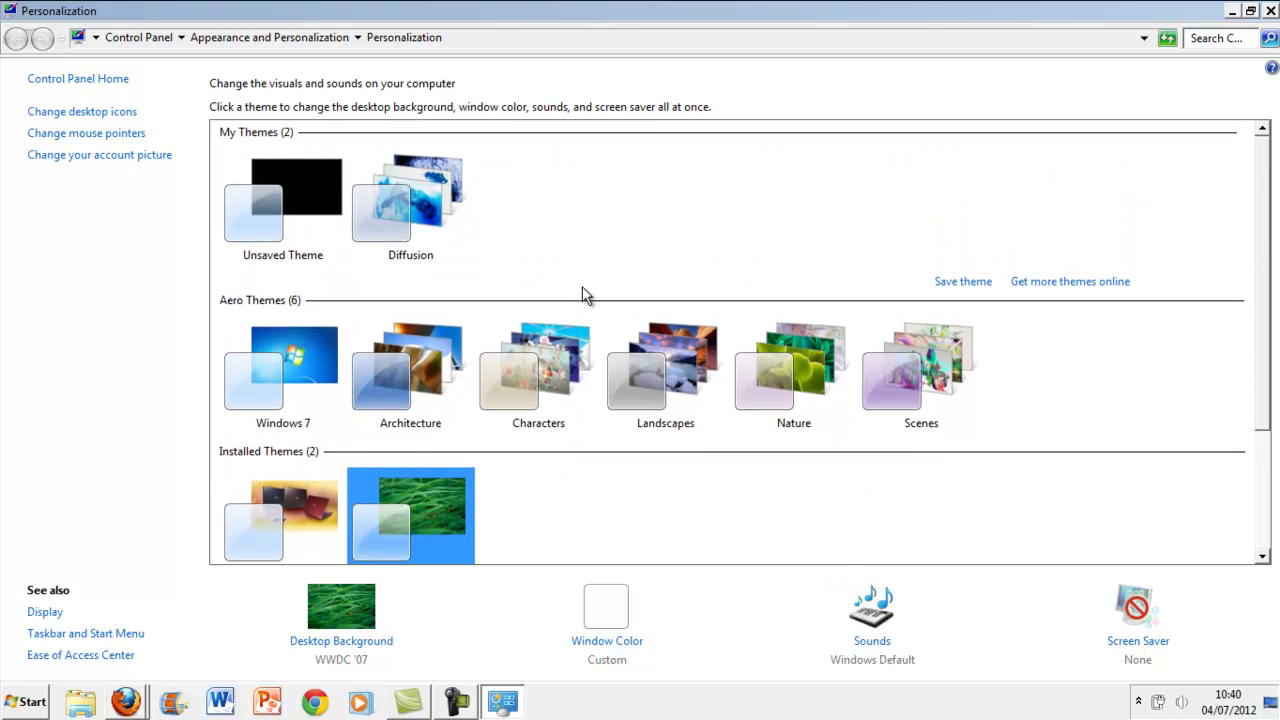
{"action": "scroll", "coordinate": [585, 295], "scroll_direction": "down", "scroll_amount": 2}
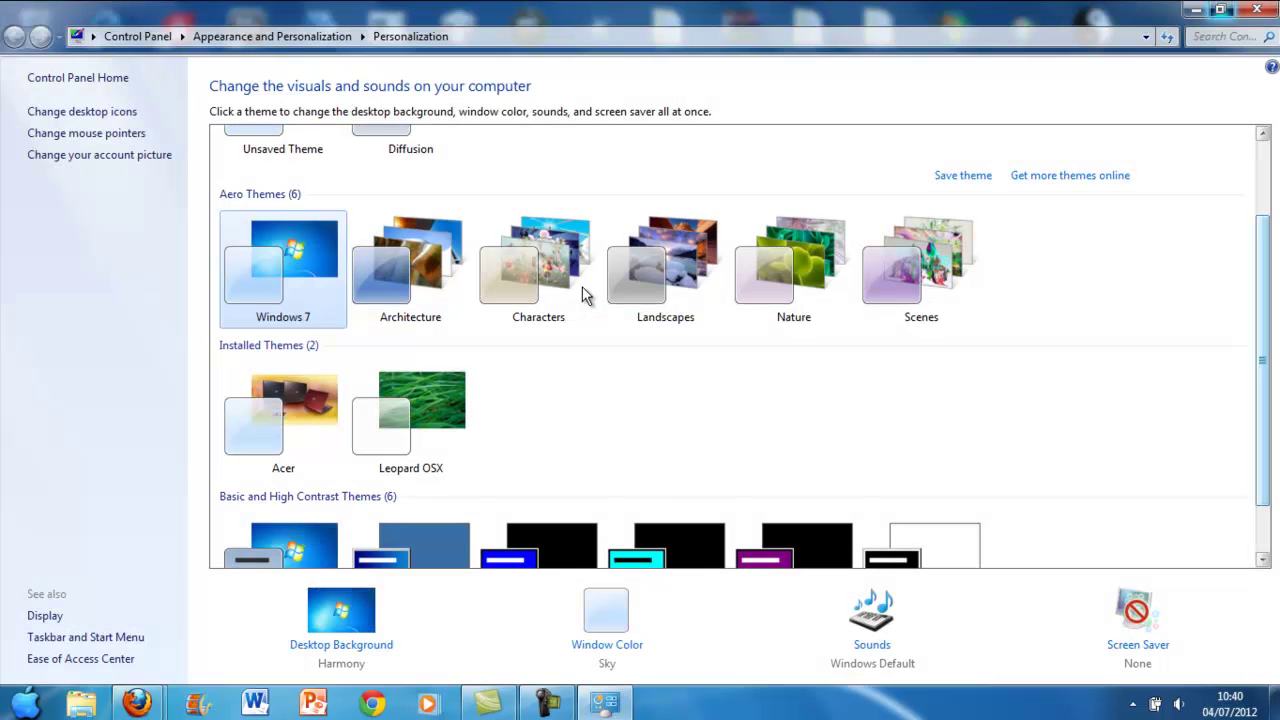
Minimize the Personalization window with Win+Down to reveal the Windows 7 wallpaper.
{"action": "key", "text": "super+Down"}
{"action": "key", "text": "super+Down"}
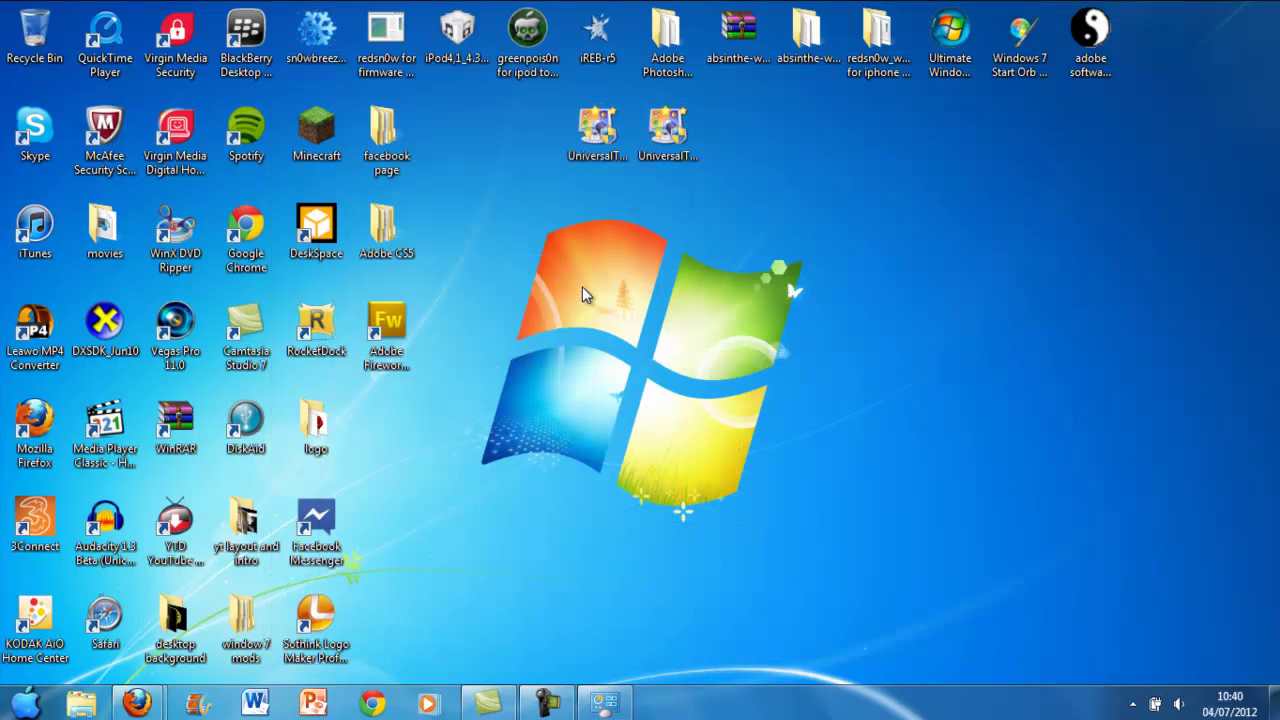